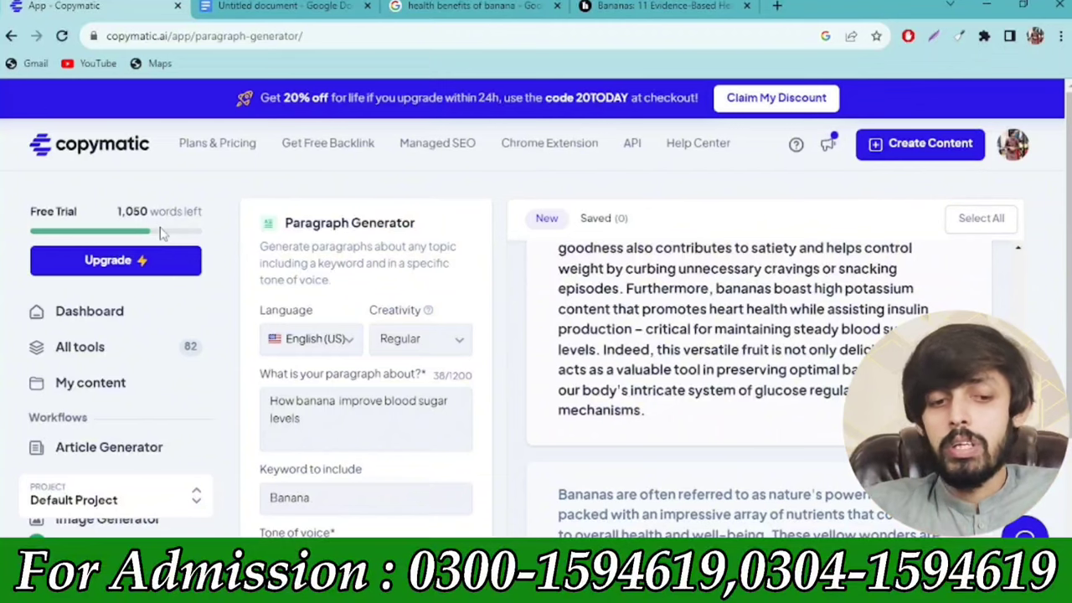
left_click(283, 5)
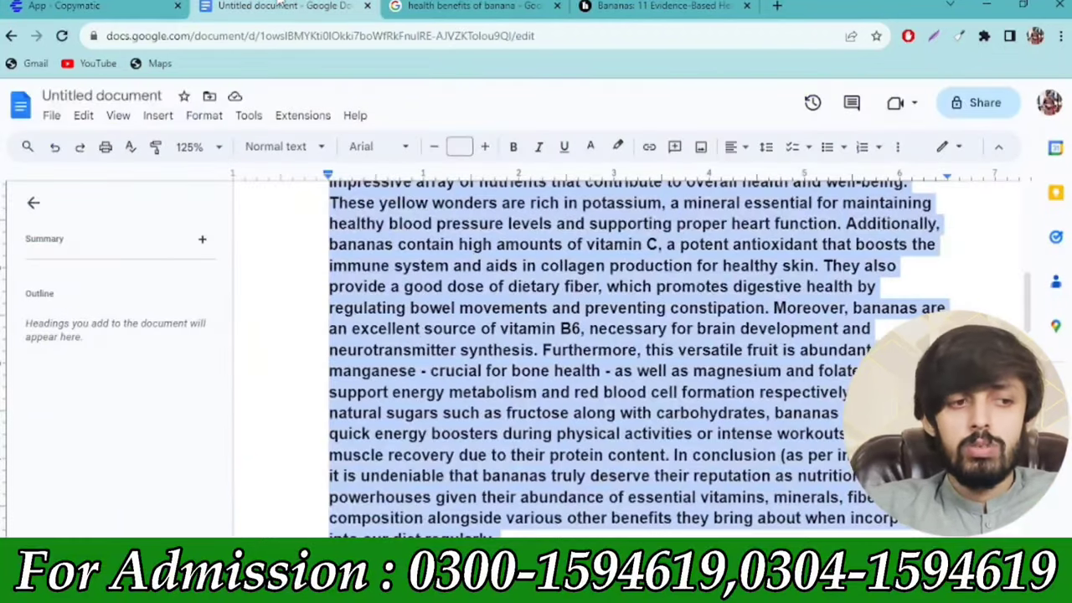
left_click(499, 5)
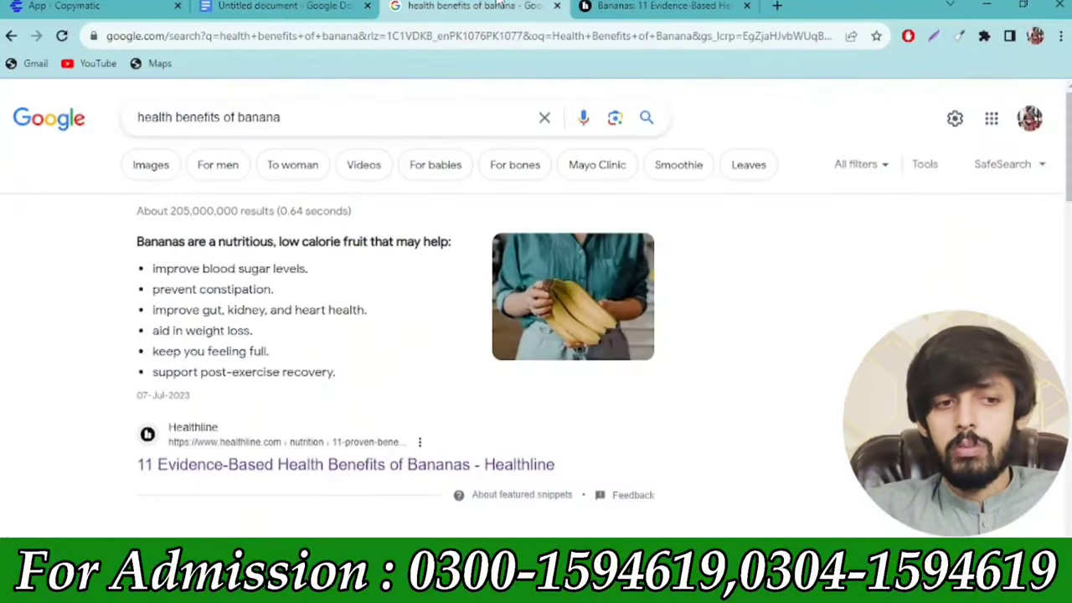
left_click(644, 5)
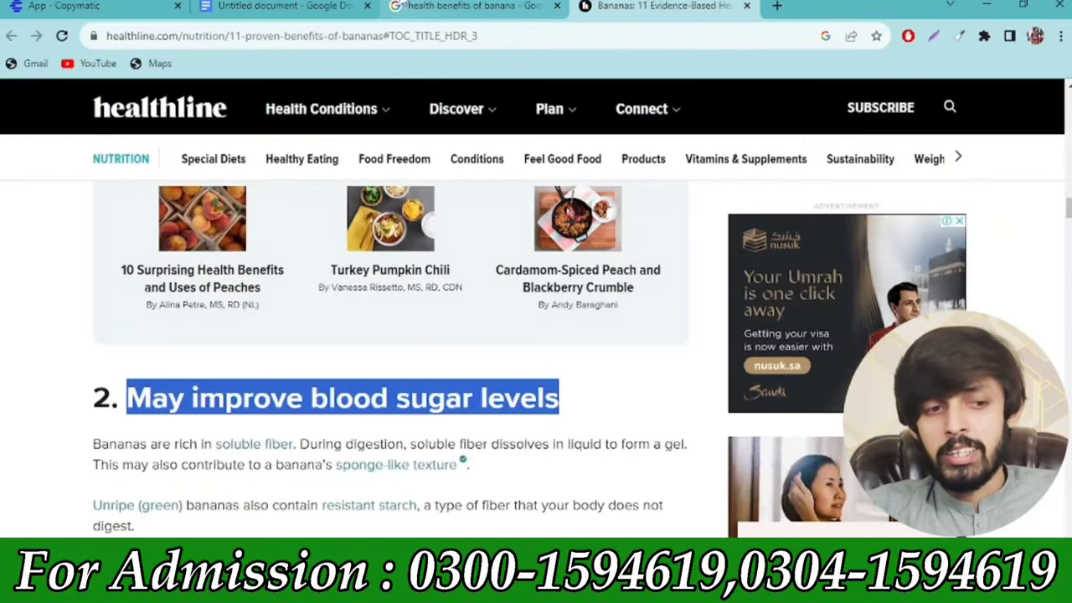
left_click(332, 5)
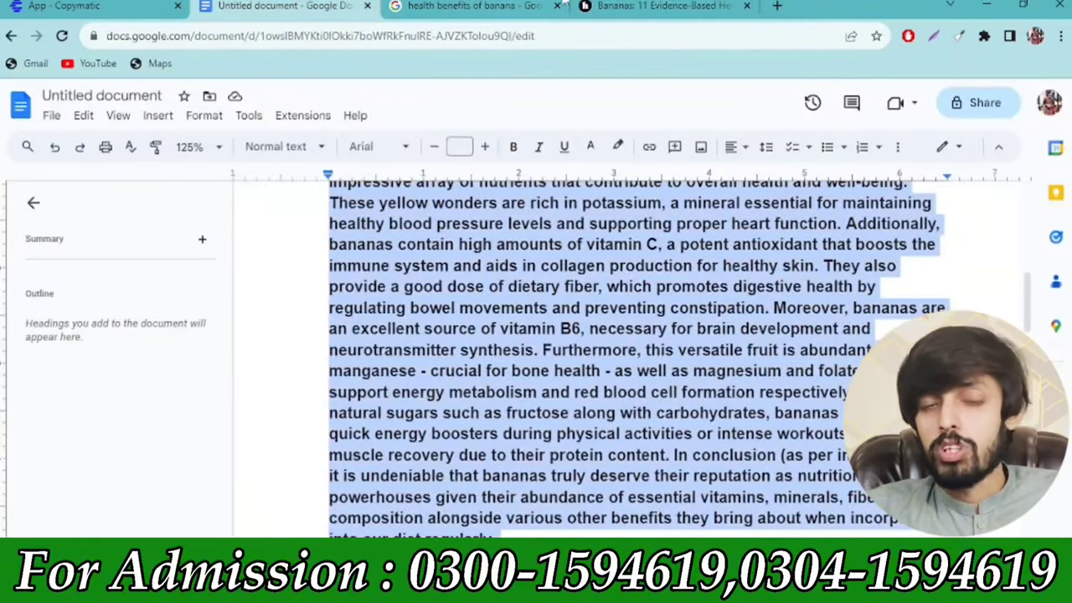
left_click(437, 5)
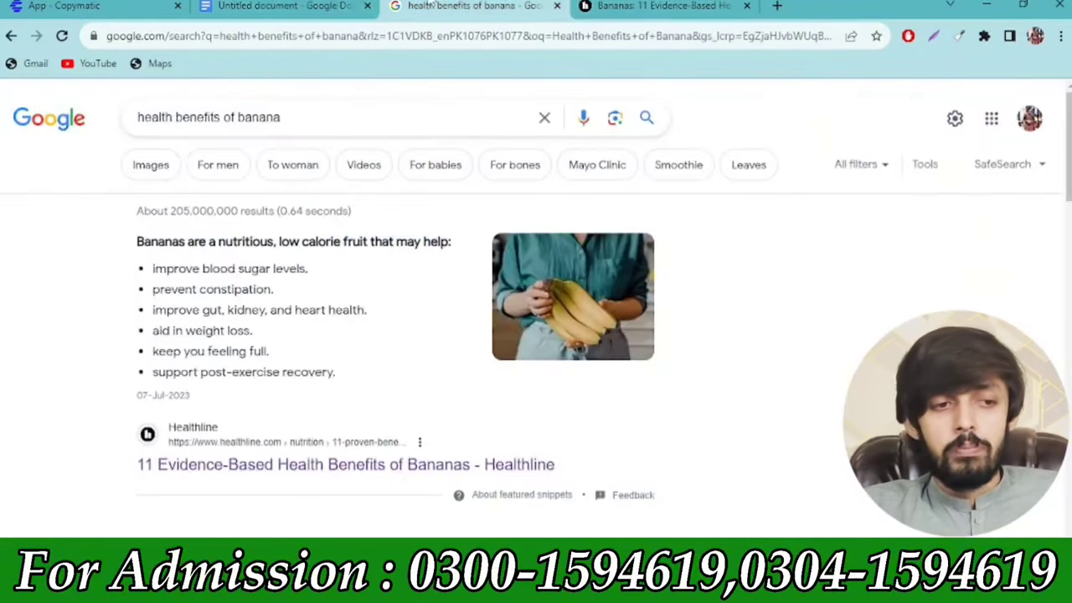
left_click(126, 6)
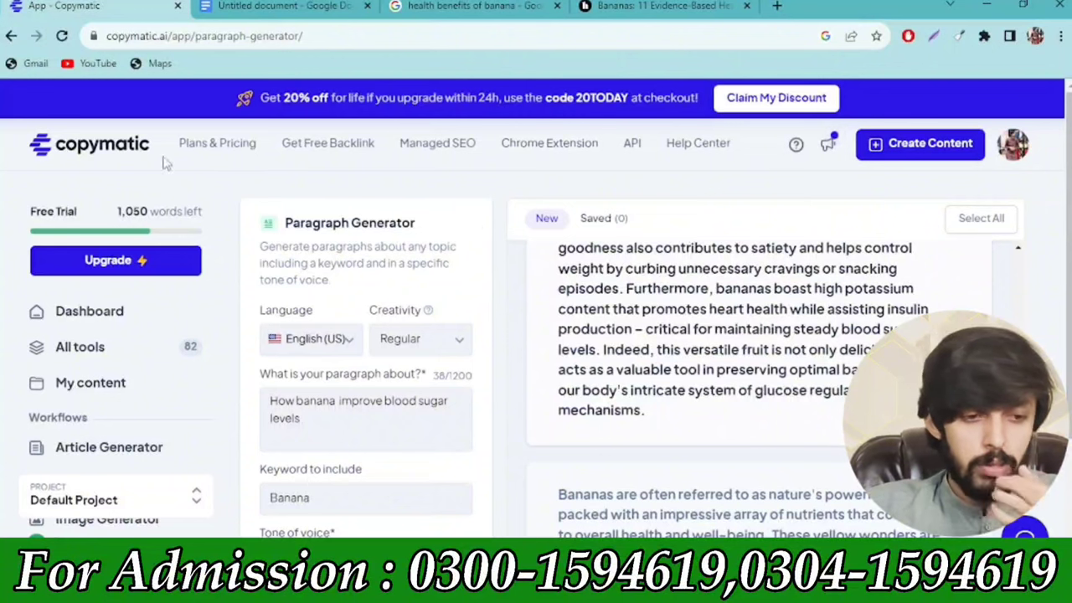
Step: Return to the full tool collection, search for "conc" and open the Blog Conclusions tool
left_click(12, 36)
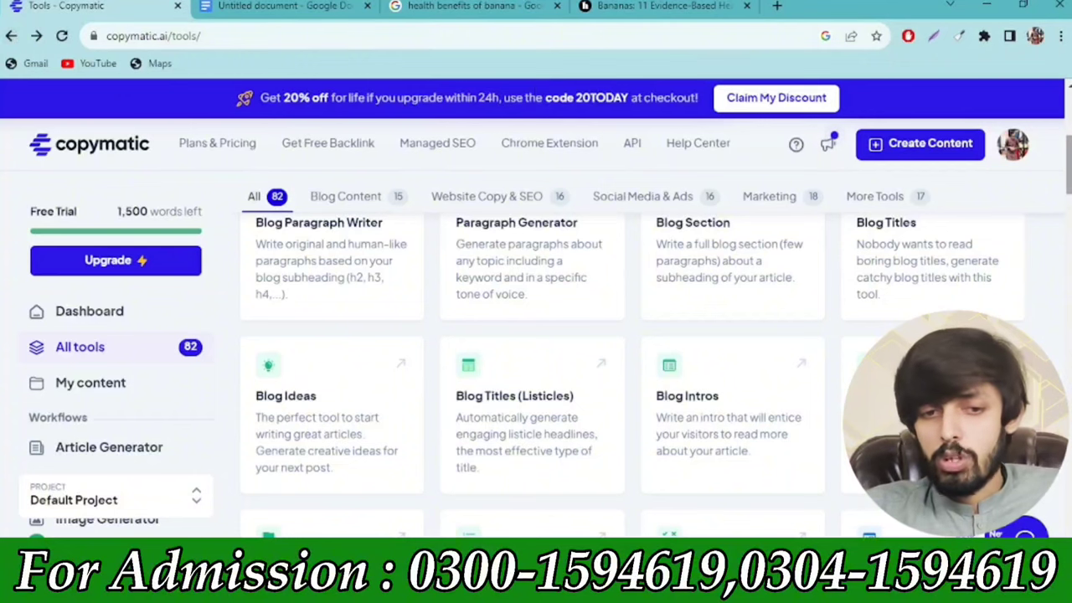
scroll(1068, 168, "down", 1)
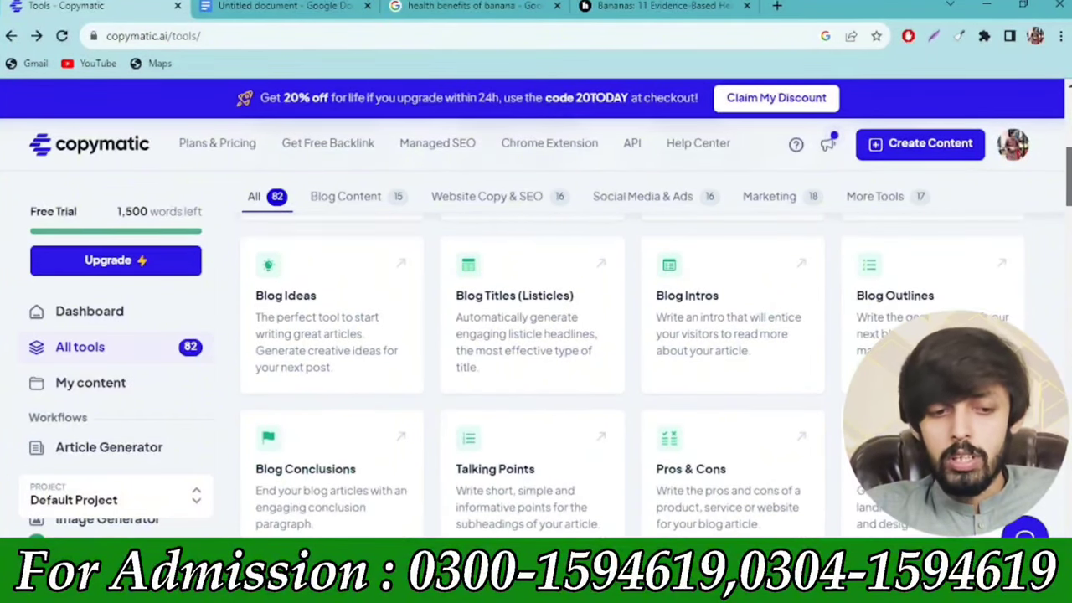
scroll(1068, 168, "up", 1)
scroll(632, 360, "up", 2)
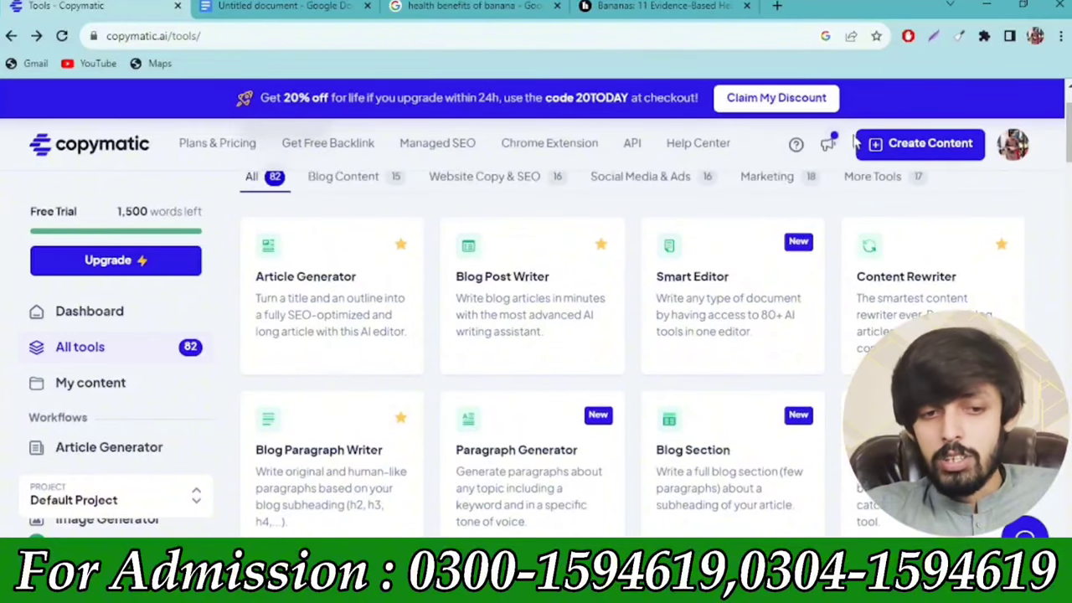
scroll(631, 360, "up", 1)
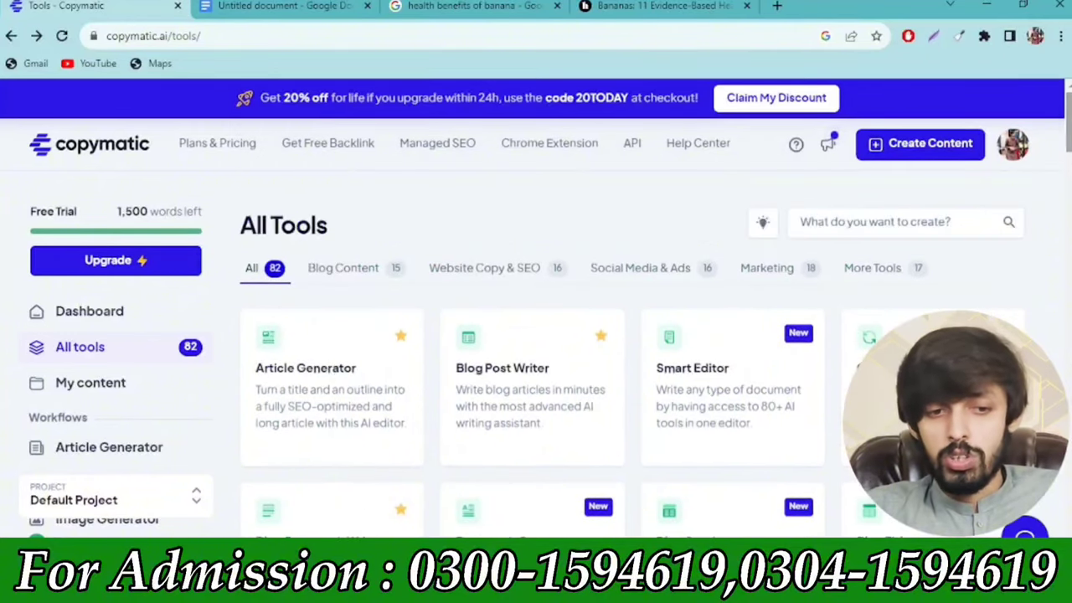
left_click(916, 219)
type("conc")
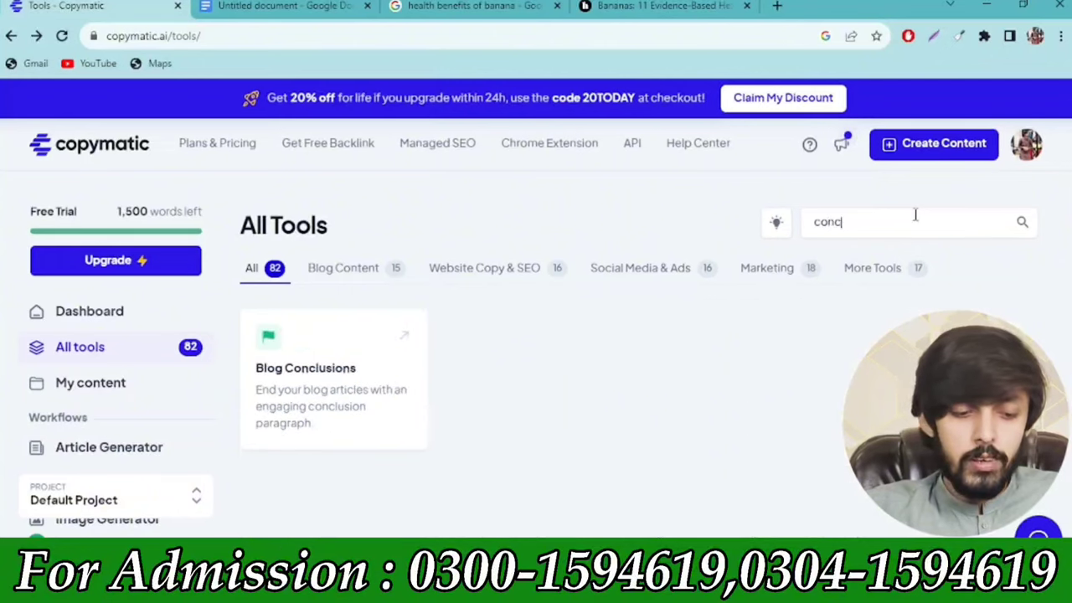
left_click(326, 394)
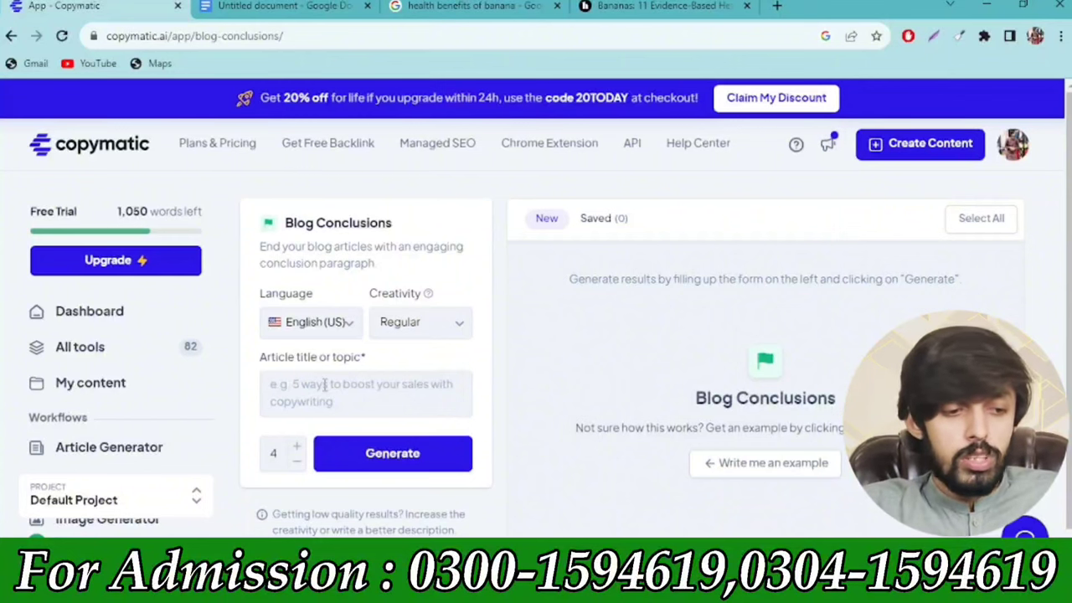
Step: Generate a single blog conclusion in US English for the topic "Health benefits of Banana"
type("Health")
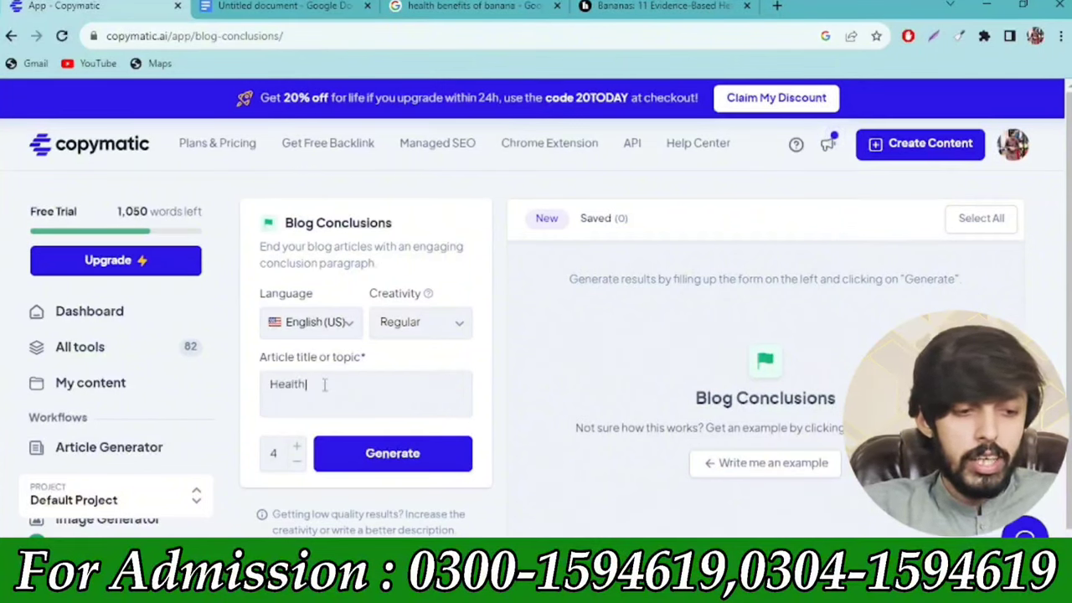
type(" benefit")
key("BackSpace")
key("BackSpace")
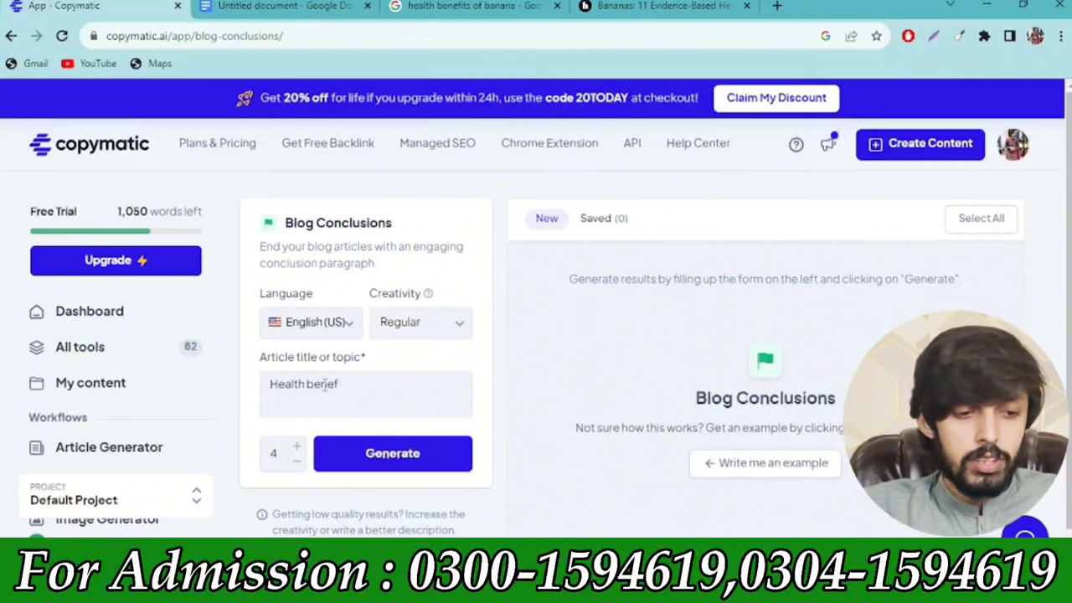
type("its of Banana")
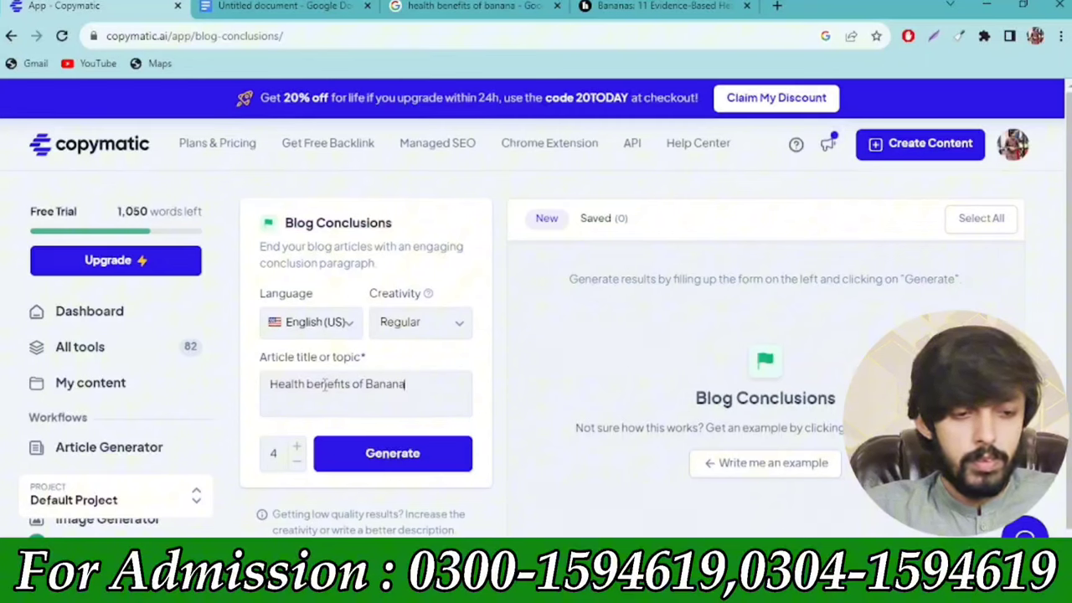
left_click(298, 461)
left_click(297, 461)
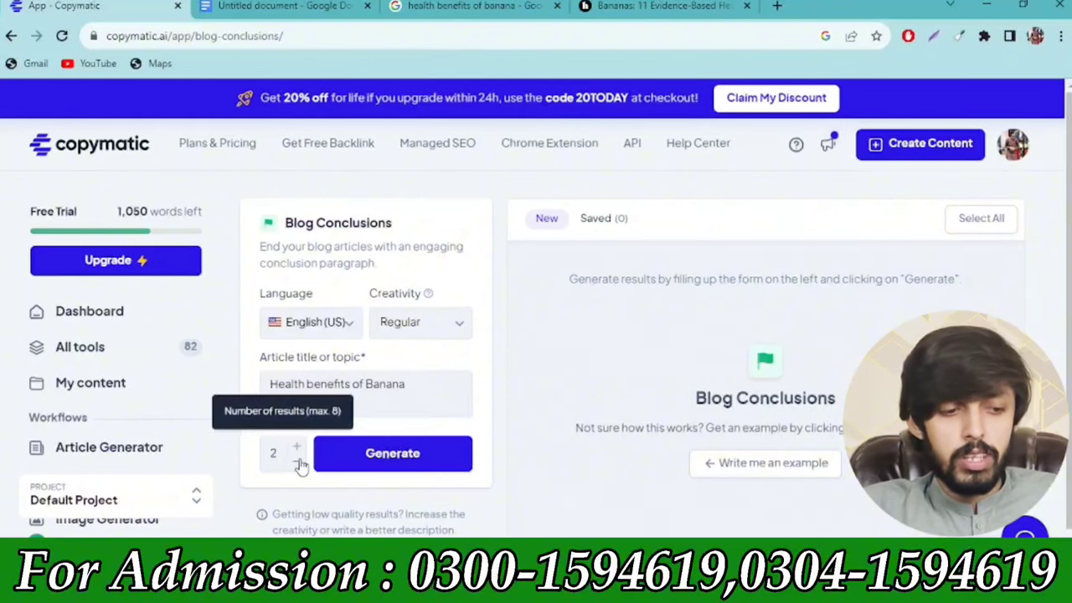
left_click(298, 462)
left_click(354, 455)
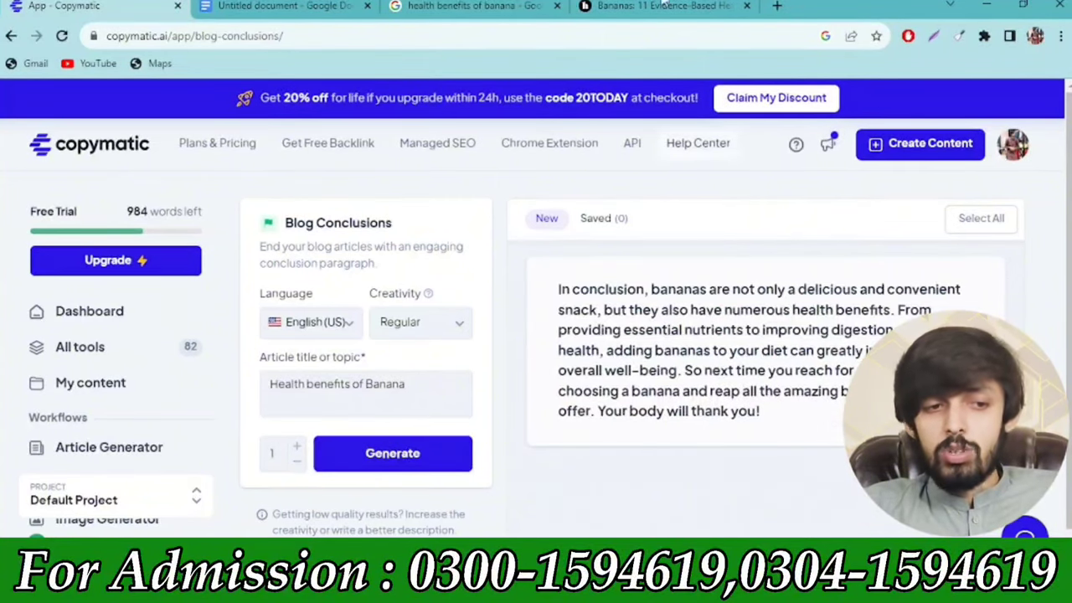
Step: Switch to the Google Docs article, add a "Conclusion:" heading after the last paragraph and paste the generated conclusion below it
left_click(323, 5)
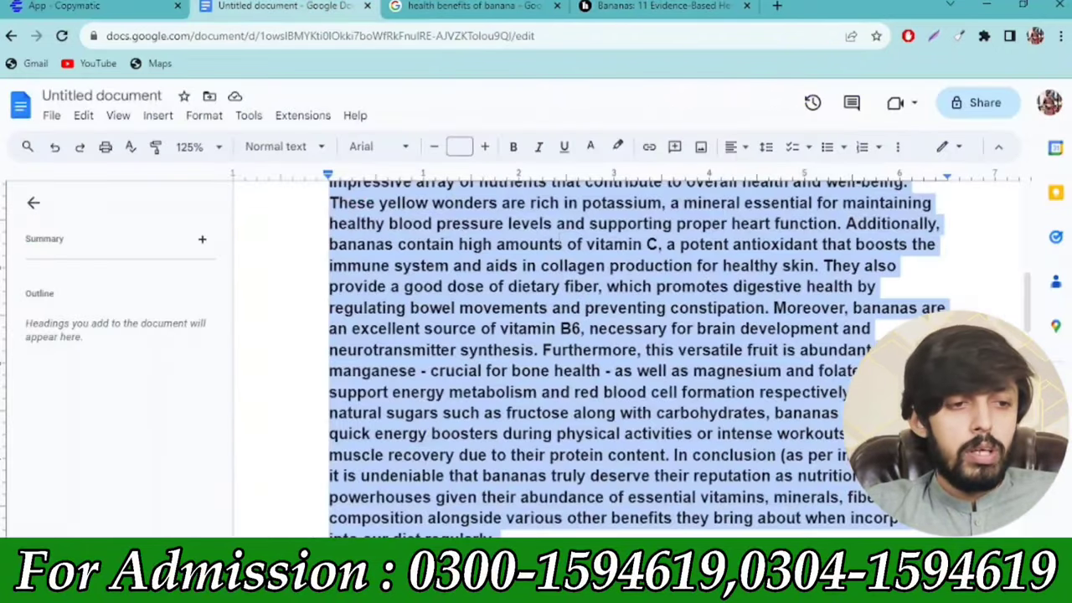
left_click_drag(1028, 285, 1027, 364)
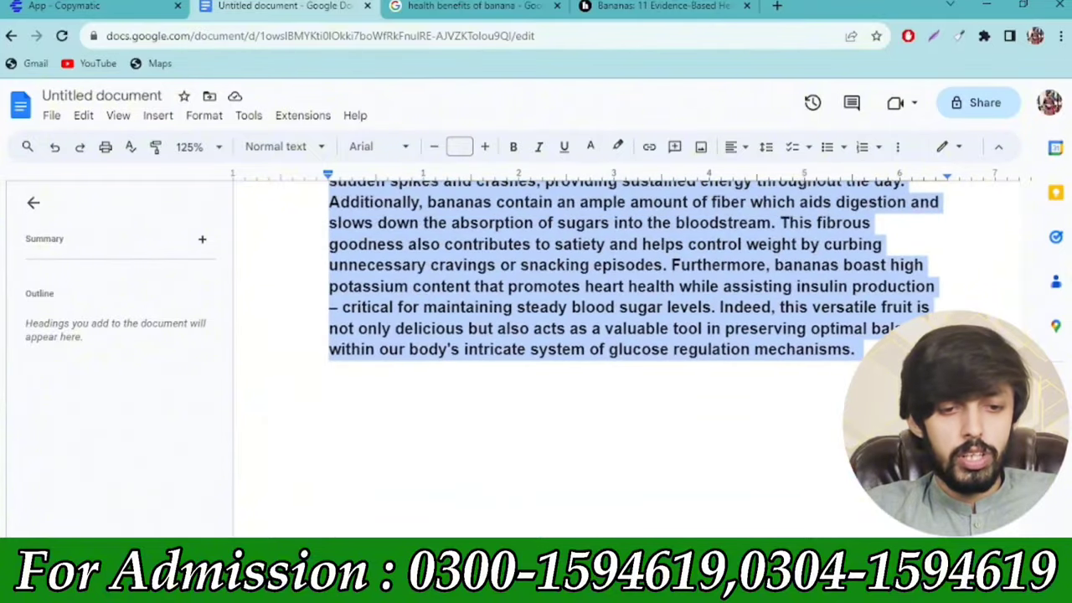
left_click(855, 349)
key("Return")
type("C")
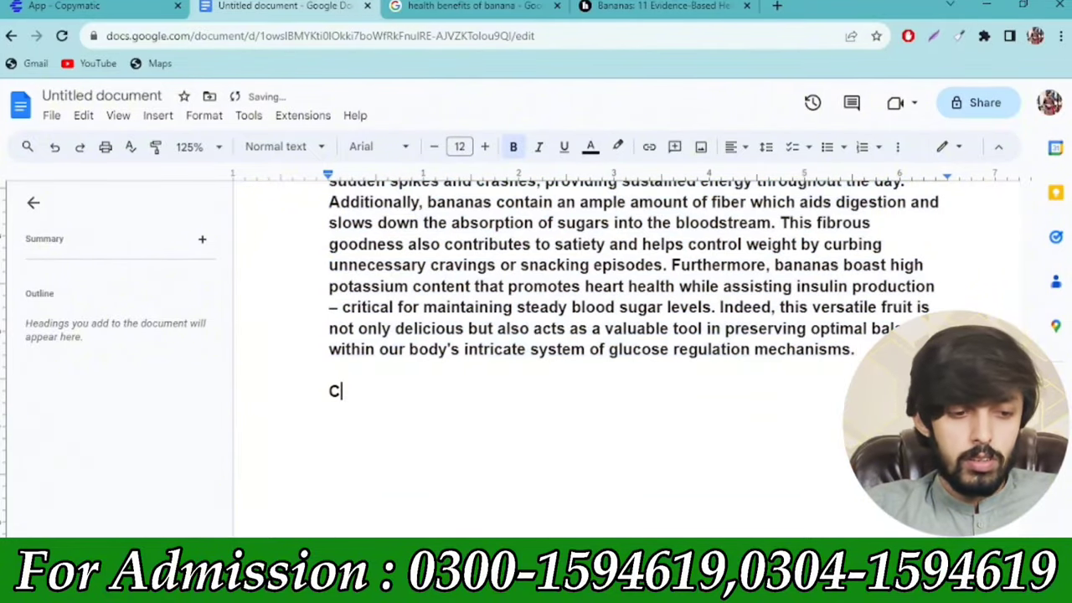
type("onclu")
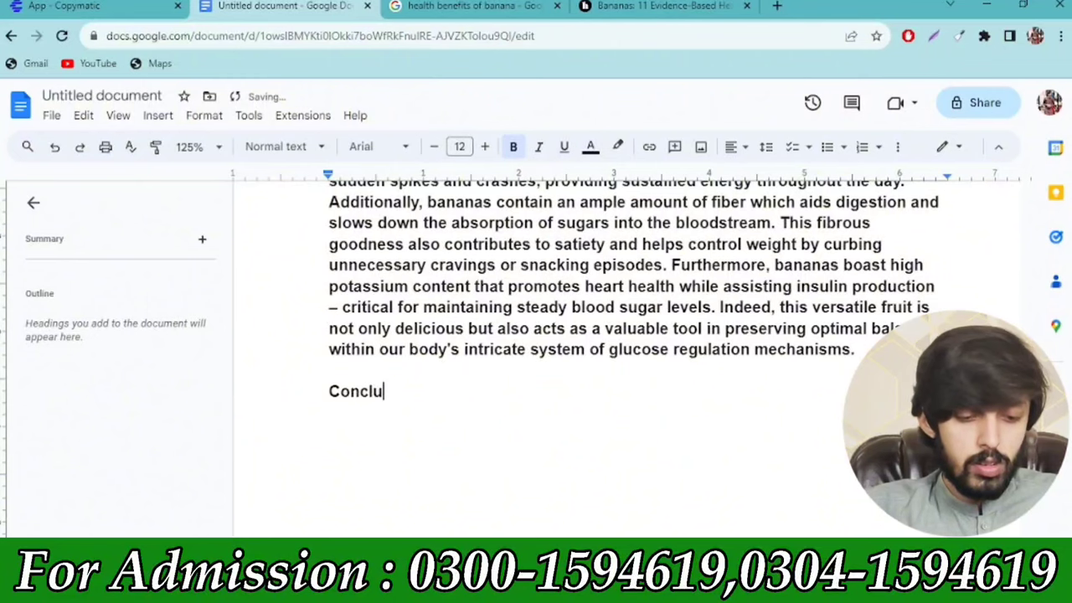
type("sion:")
key("Return")
key("Return")
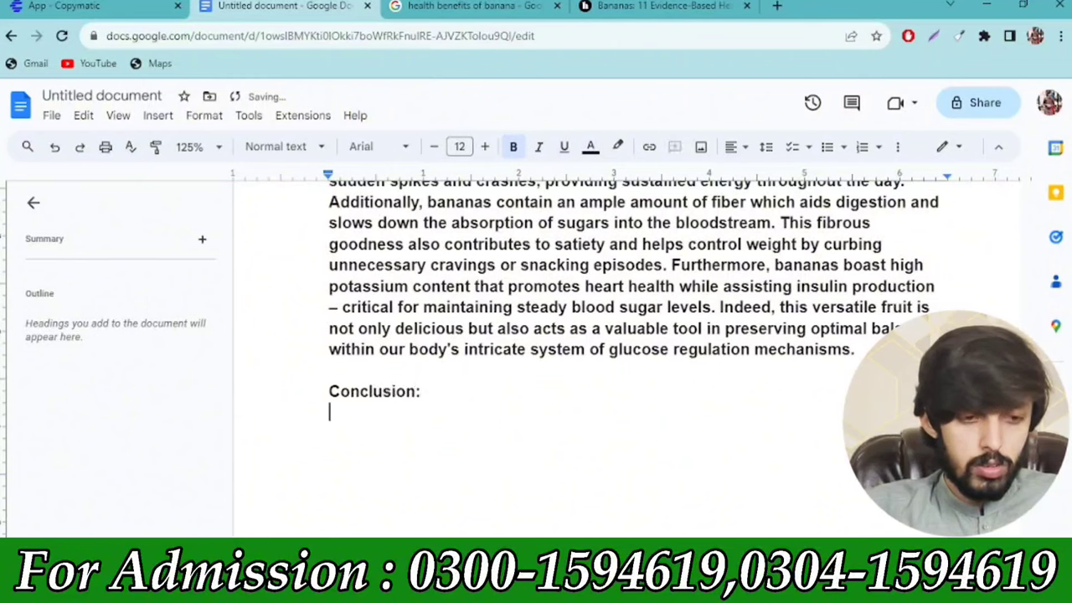
key("ctrl+v")
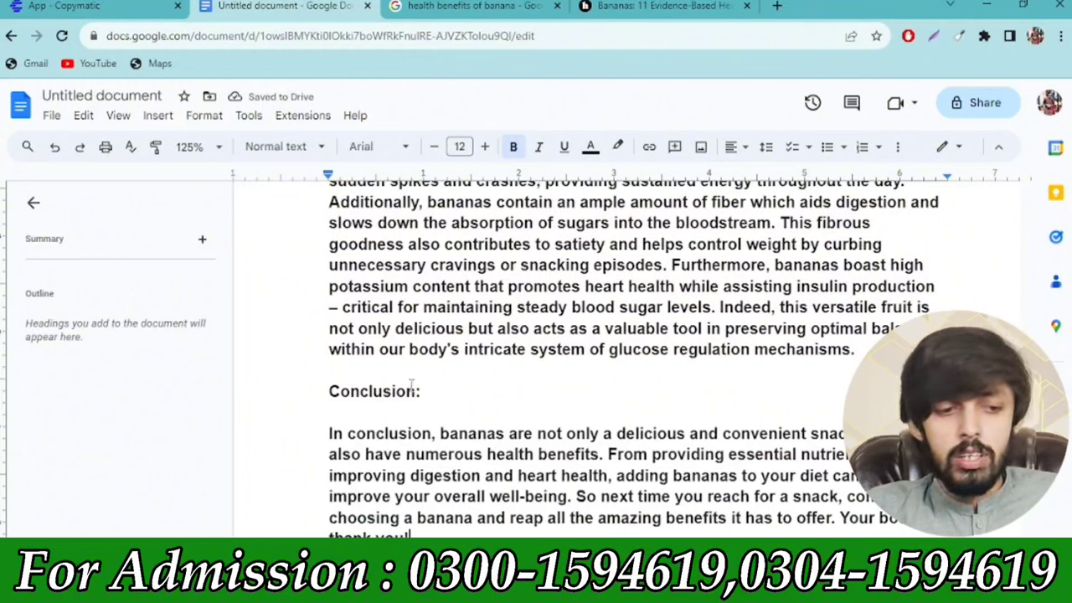
Step: Set the font size of the "Conclusion:" heading to 28.5
left_click_drag(423, 391, 316, 390)
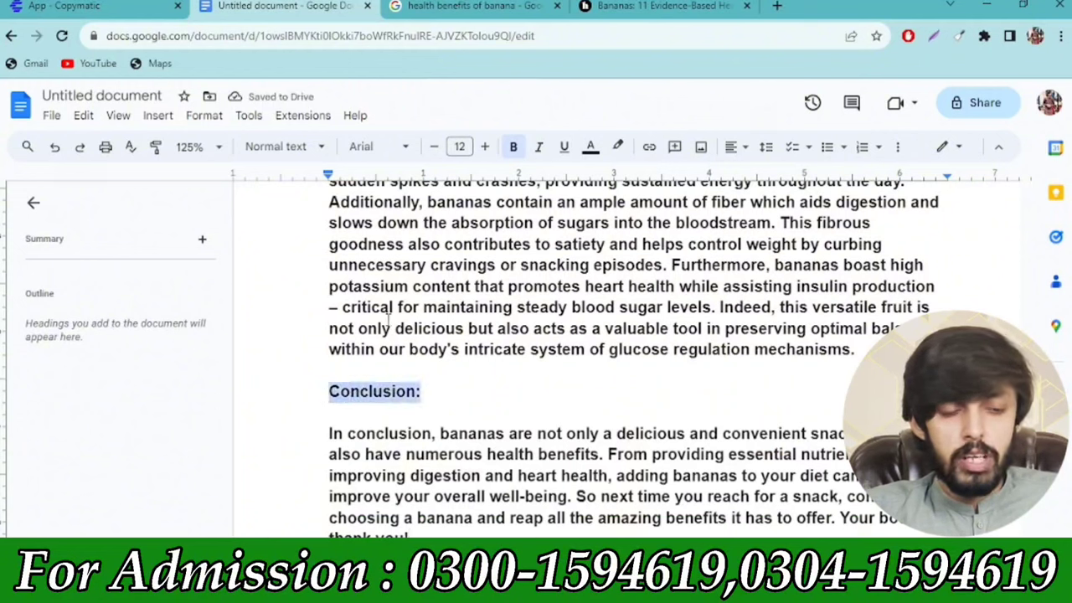
left_click(460, 147)
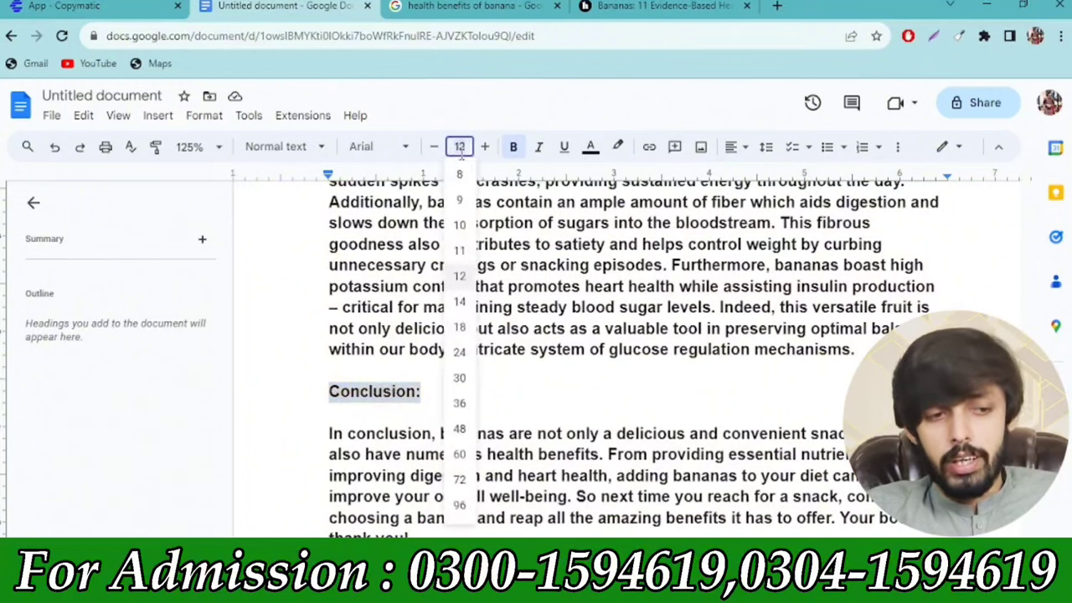
type("28.5")
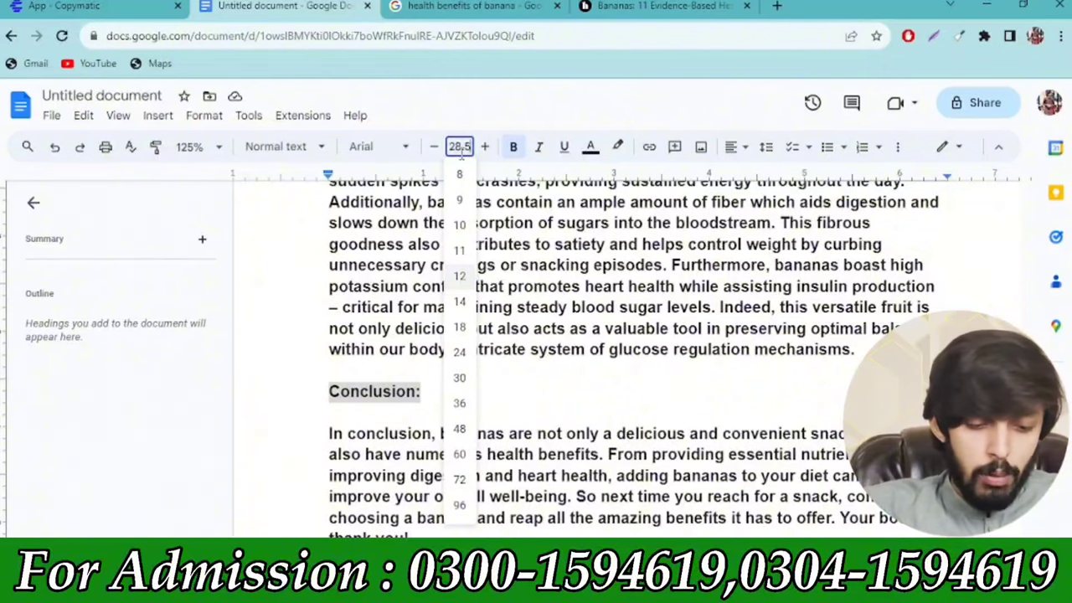
key("Return")
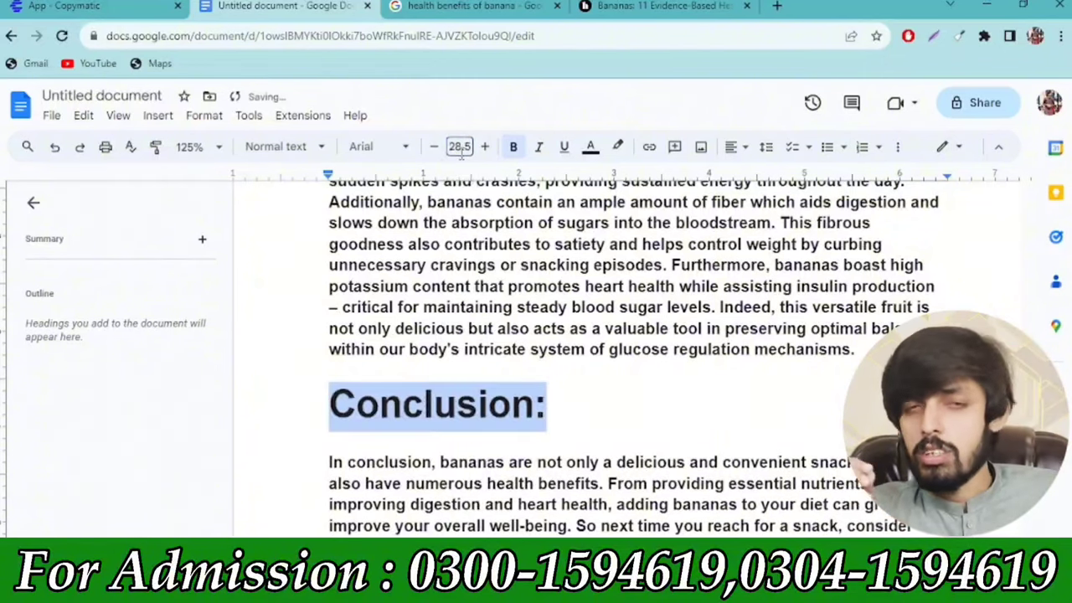
Step: Review the article's layout at a smaller zoom, from the "1- Rich in nutrients" section through the blood sugar section to the conclusion
key("ctrl+minus")
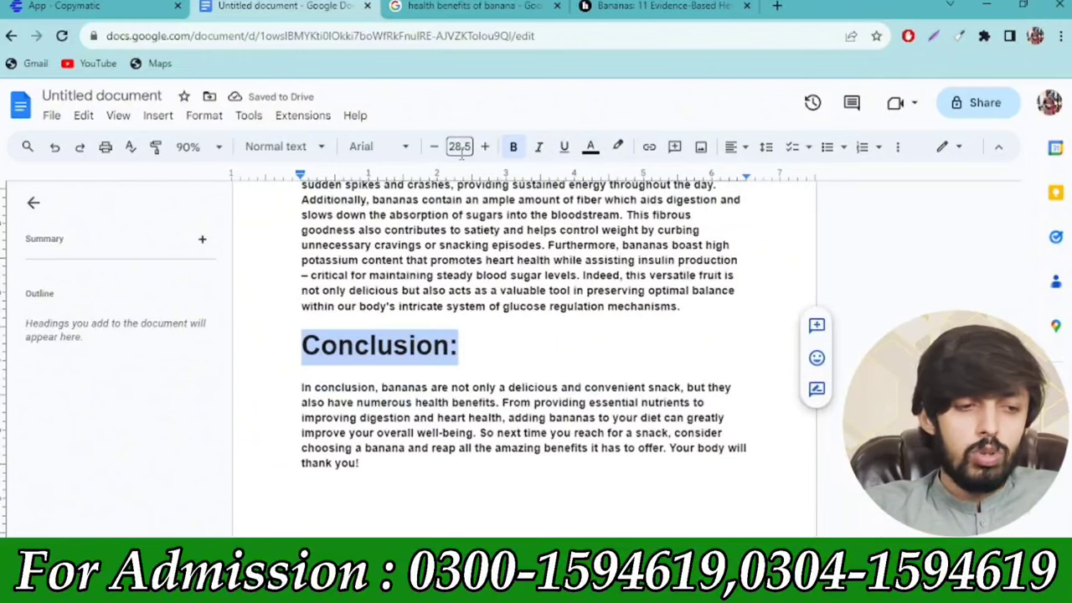
scroll(523, 351, "up", 10)
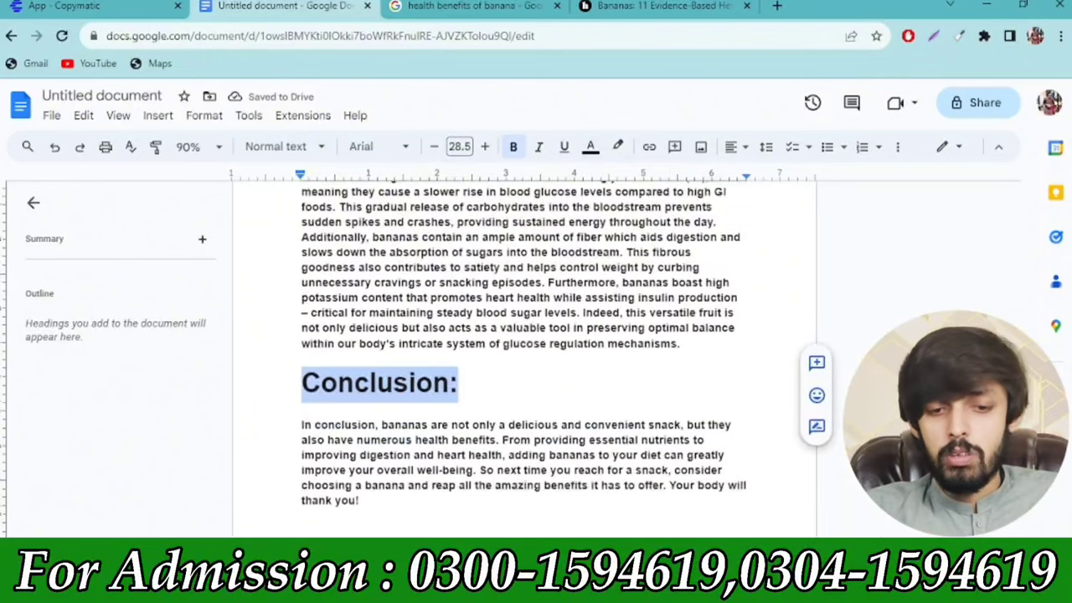
scroll(1035, 327, "up", 2)
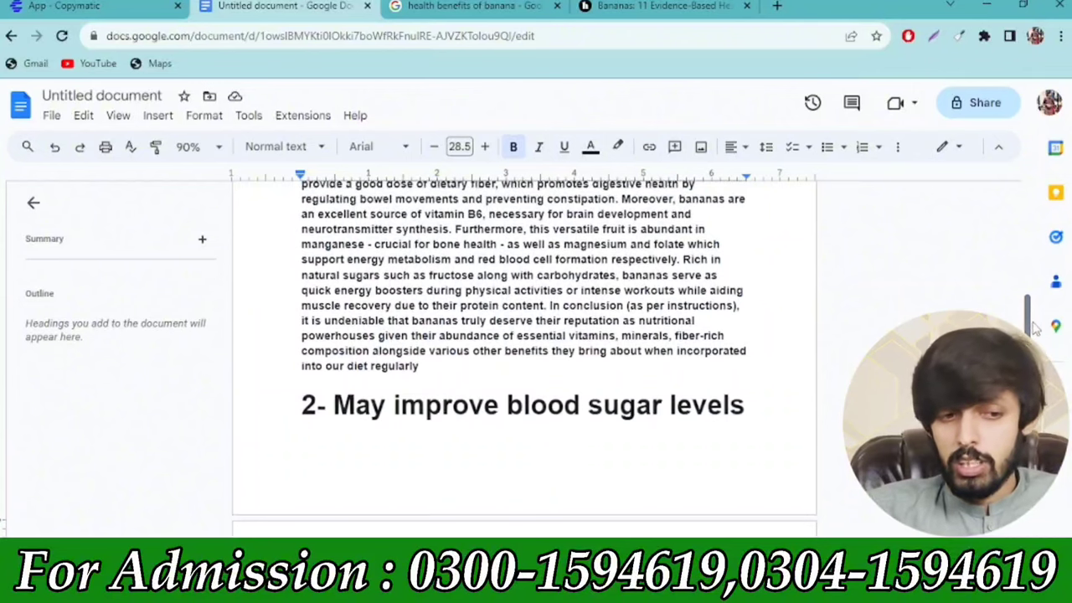
left_click_drag(1029, 328, 1032, 295)
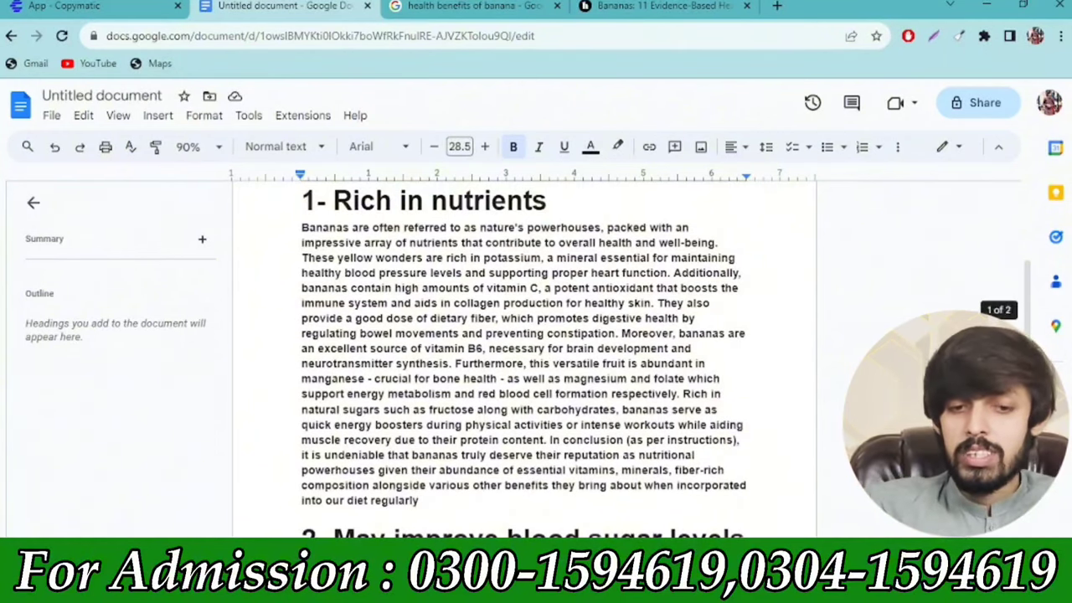
scroll(1041, 334, "down", 6)
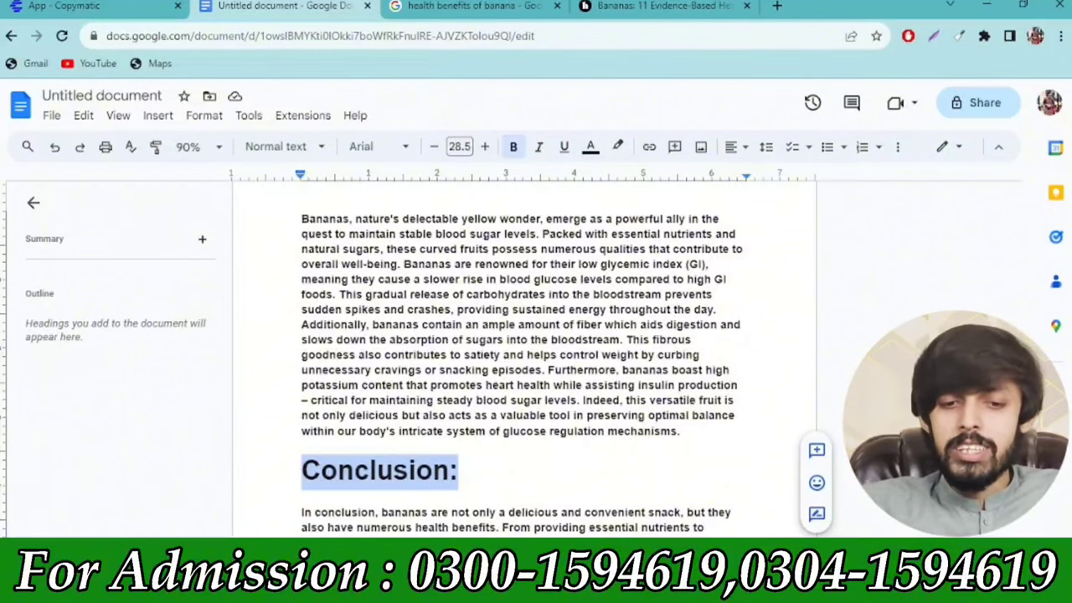
scroll(519, 360, "up", 4)
scroll(519, 360, "down", 2)
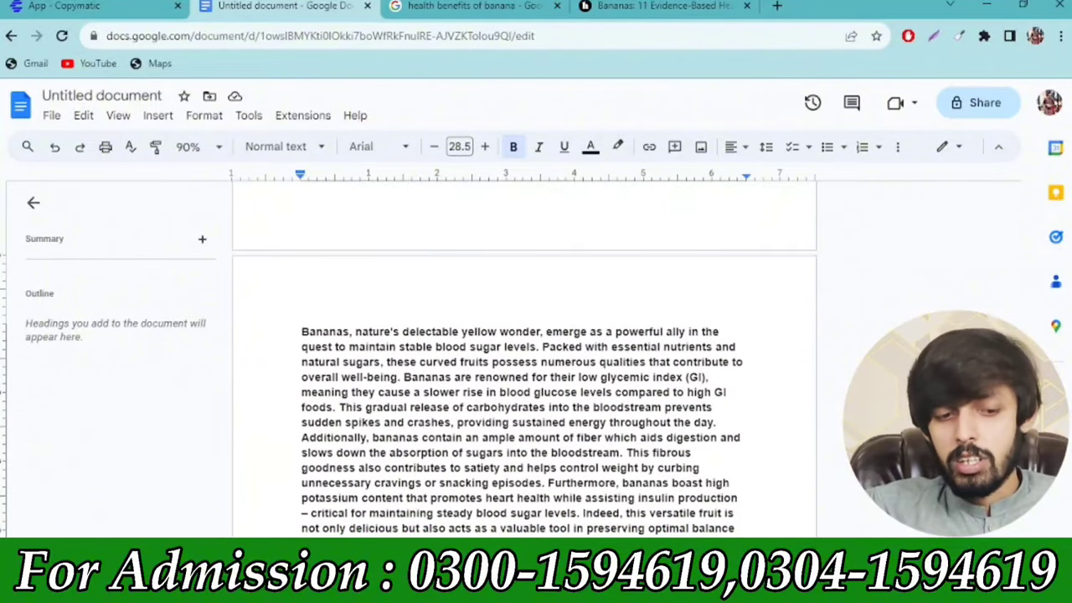
scroll(525, 394, "down", 1)
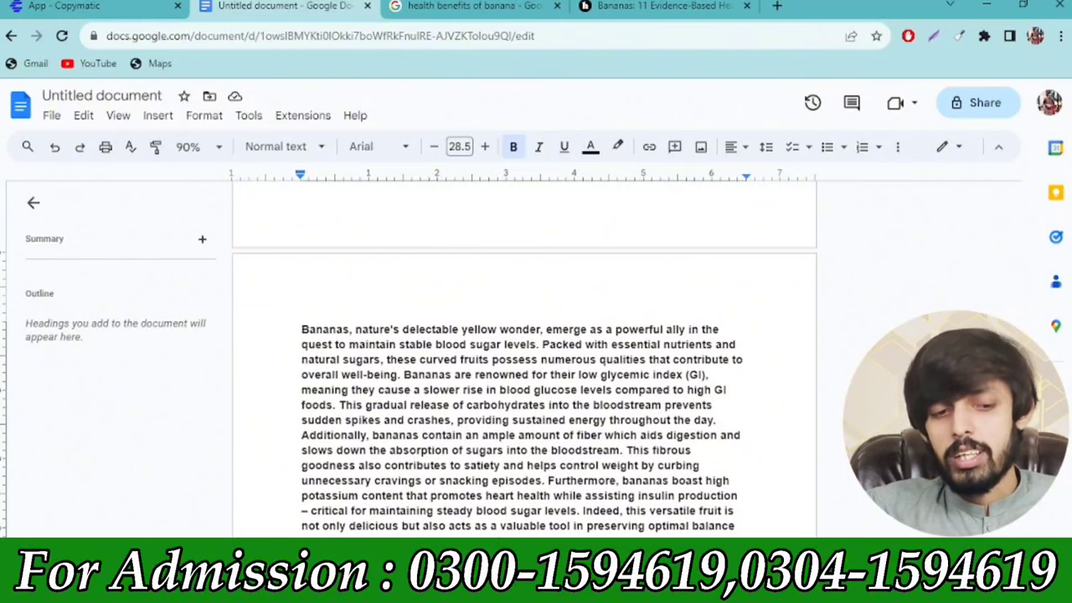
scroll(525, 394, "down", 1)
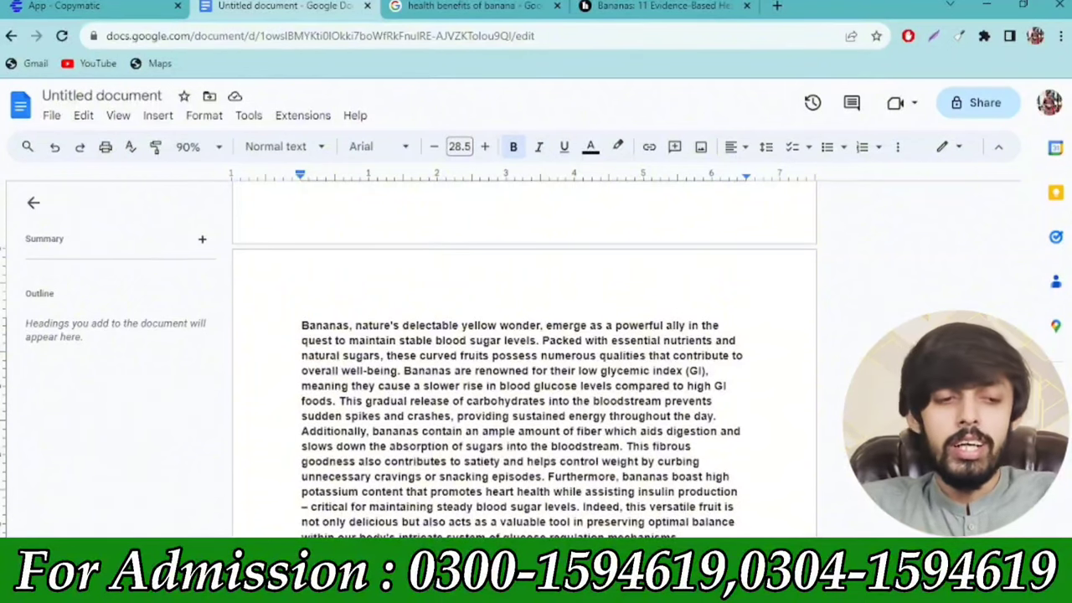
Step: Switch to Copymatic, go back to the list of all tools and search it for "Faq"
left_click(109, 6)
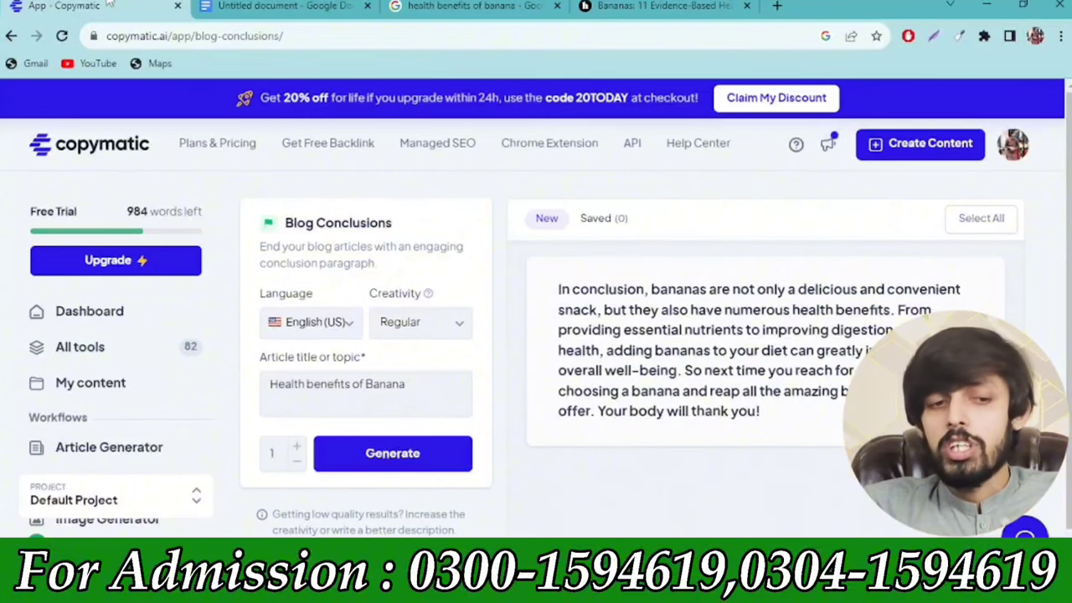
left_click(10, 36)
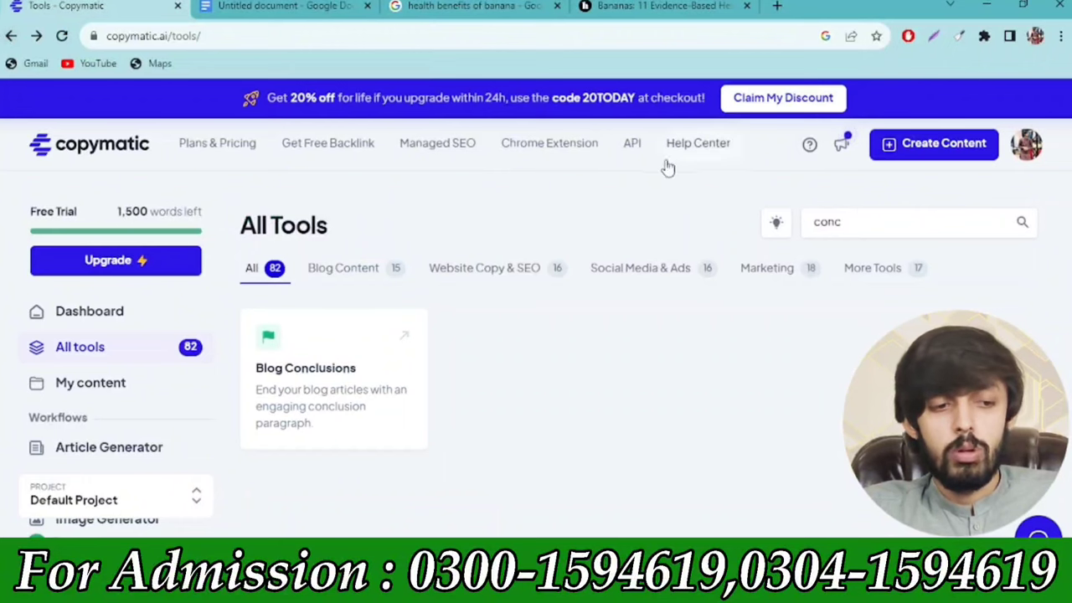
left_click_drag(854, 222, 682, 231)
key("BackSpace")
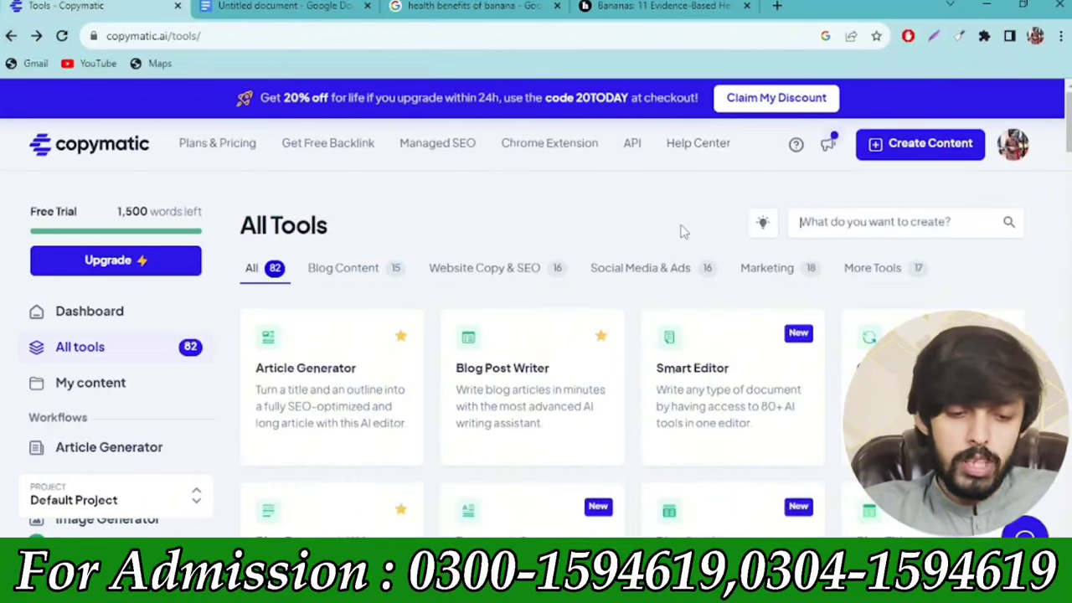
type("Faq")
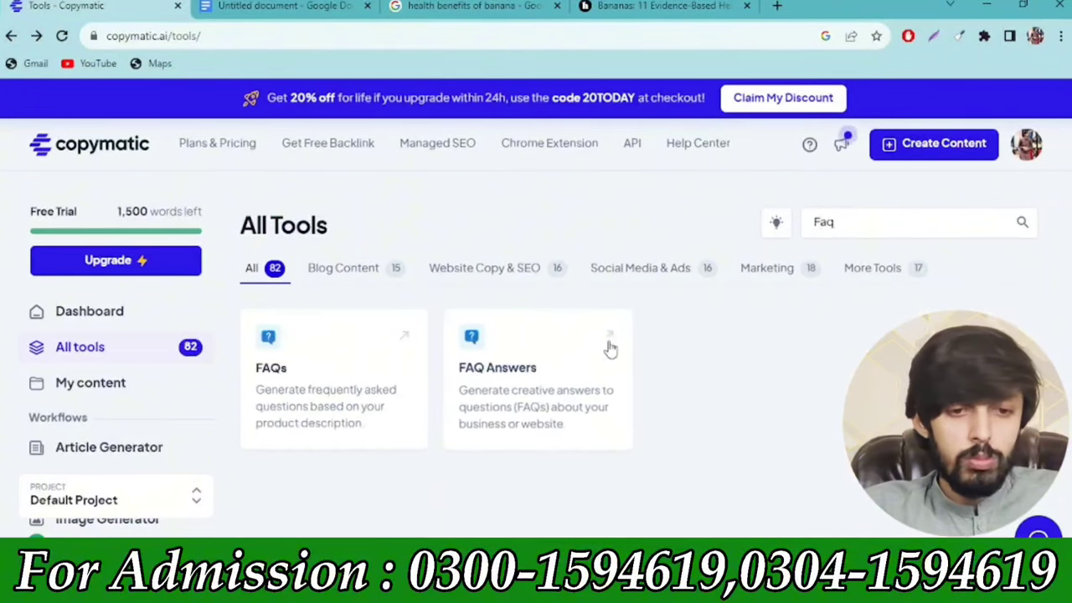
Step: Open the FAQs and FAQ Answers tools in separate new tabs and bring the FAQs tool to the front
right_click(362, 362)
left_click(387, 374)
right_click(495, 375)
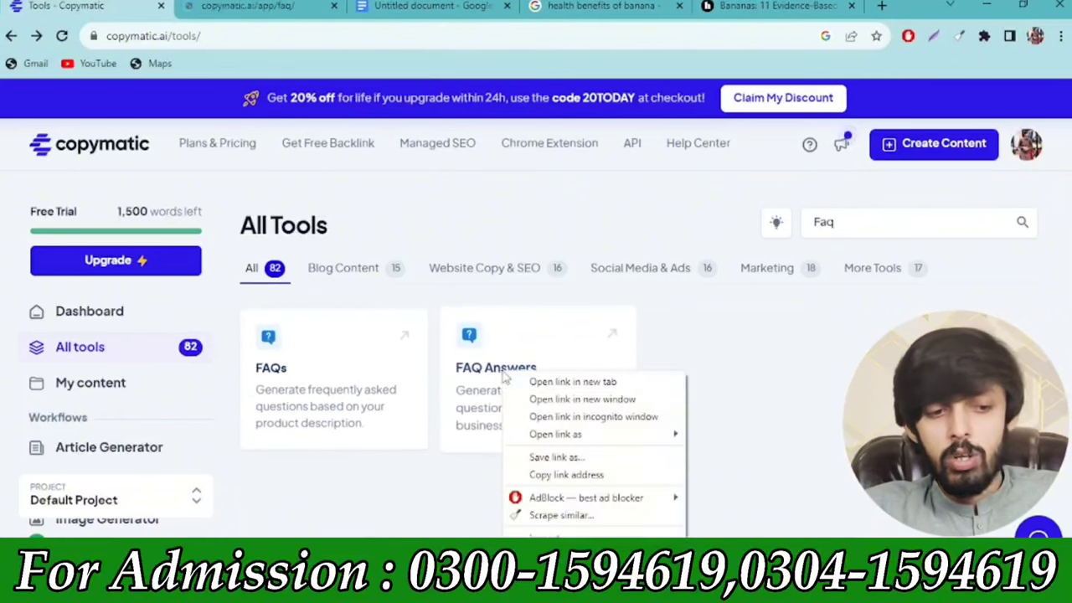
left_click(531, 383)
left_click(306, 5)
left_click(222, 5)
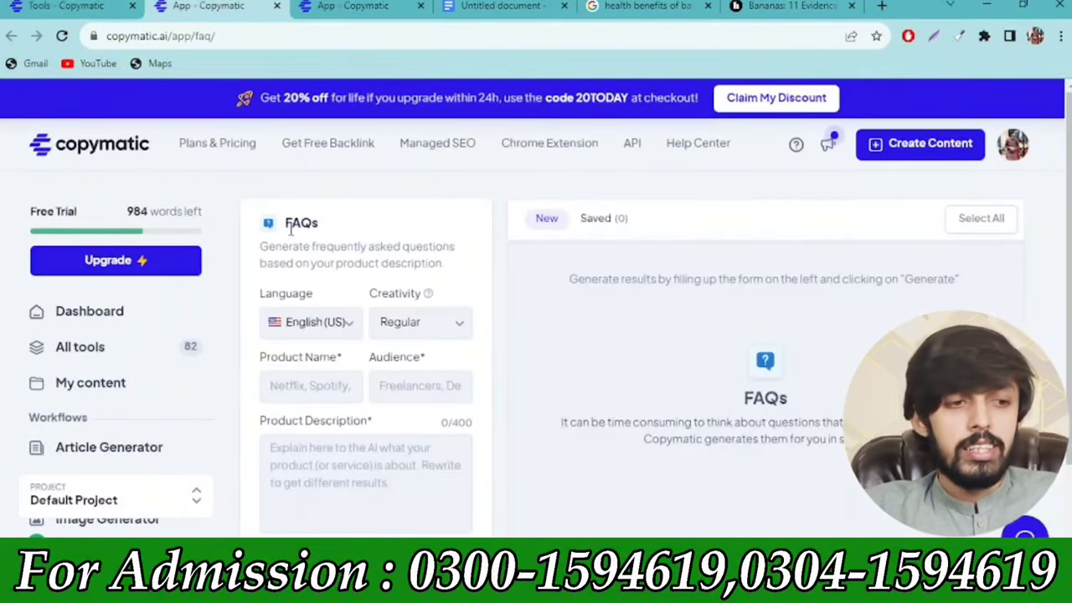
Step: Generate one FAQ question for the product "Banana" with audience "Youth" and description "Health benefits of Banana"
left_click(330, 393)
type("Banana")
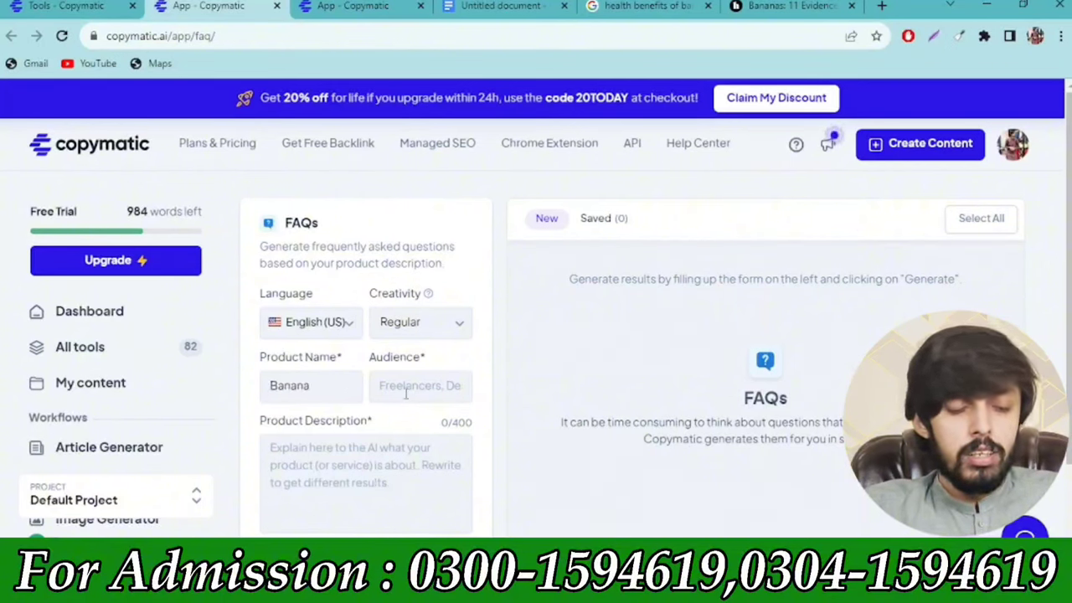
left_click(406, 393)
type("Youth")
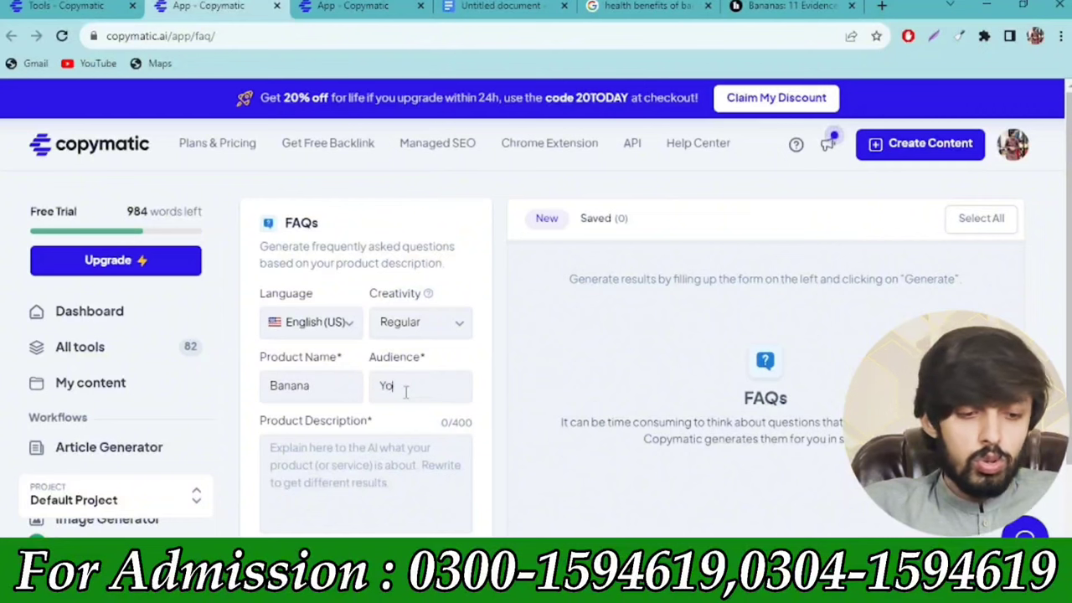
left_click(360, 465)
type("Health b")
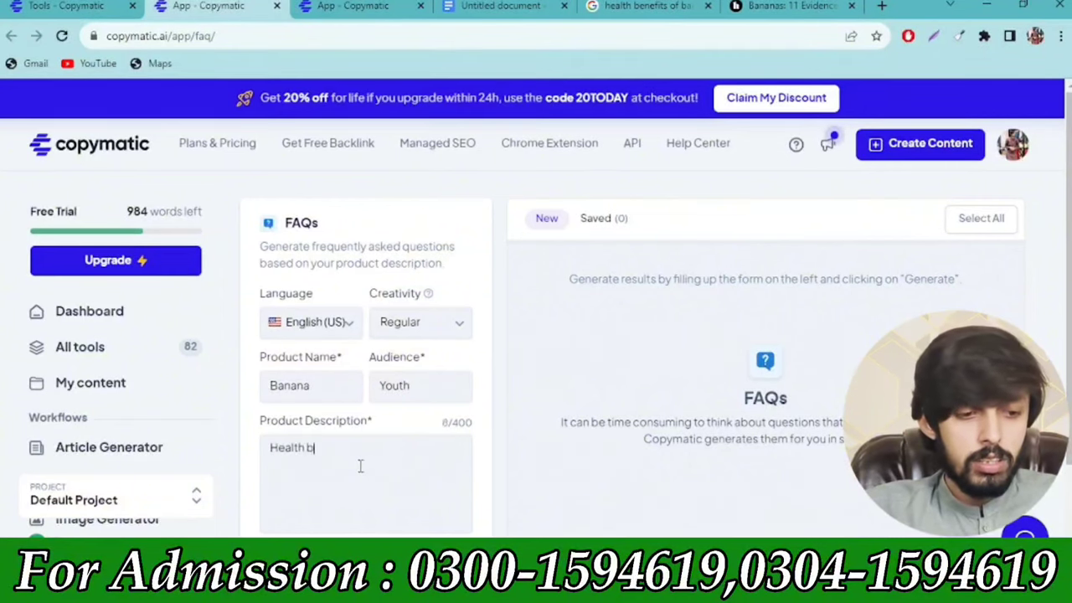
type("enefits of Banana")
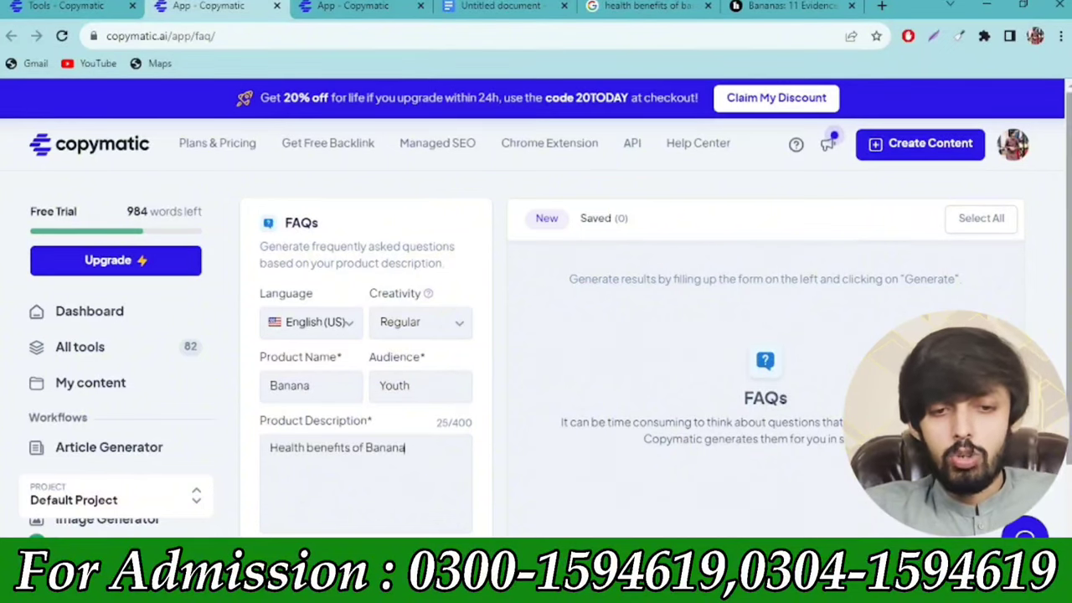
scroll(260, 494, "down", 1)
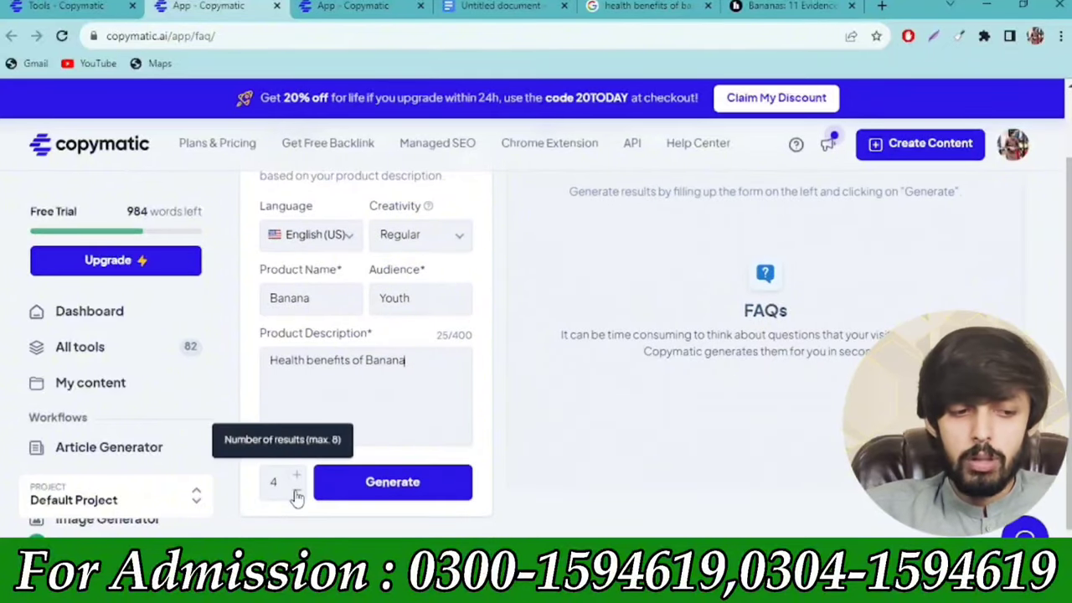
left_click(376, 482)
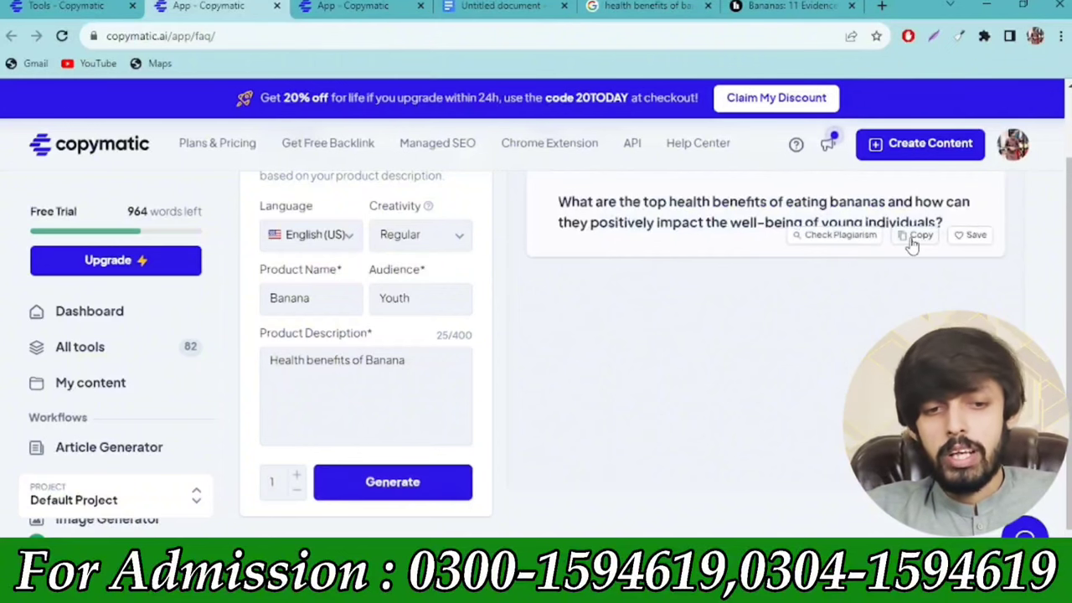
Step: Copy the generated question and fill in FAQ Answers with product "Banana", audience "Youth" and description "Health benefits of Banana"
left_click(914, 238)
left_click(369, 6)
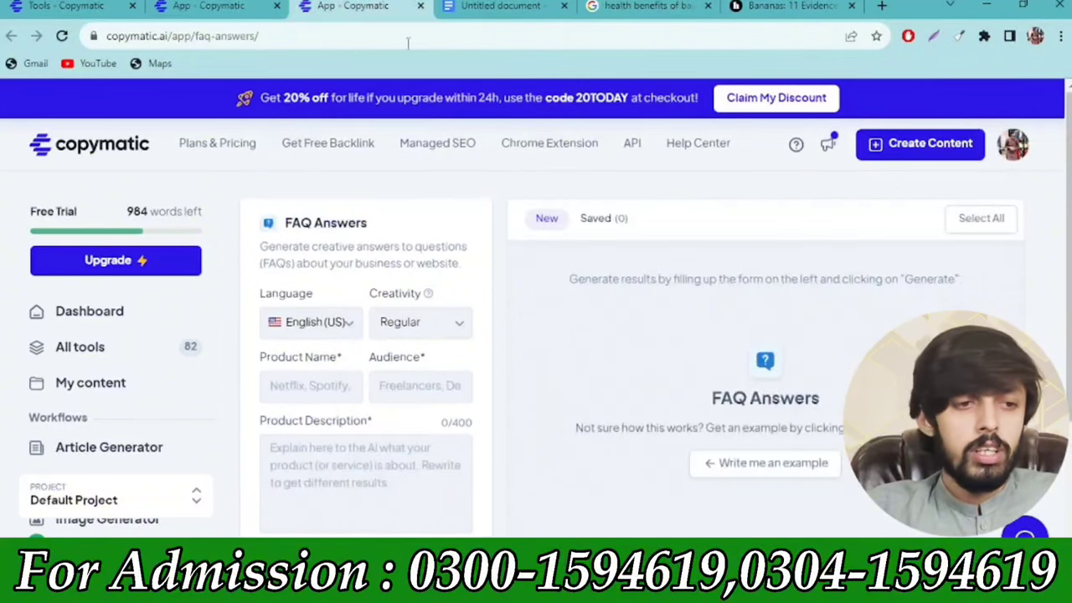
right_click(476, 273)
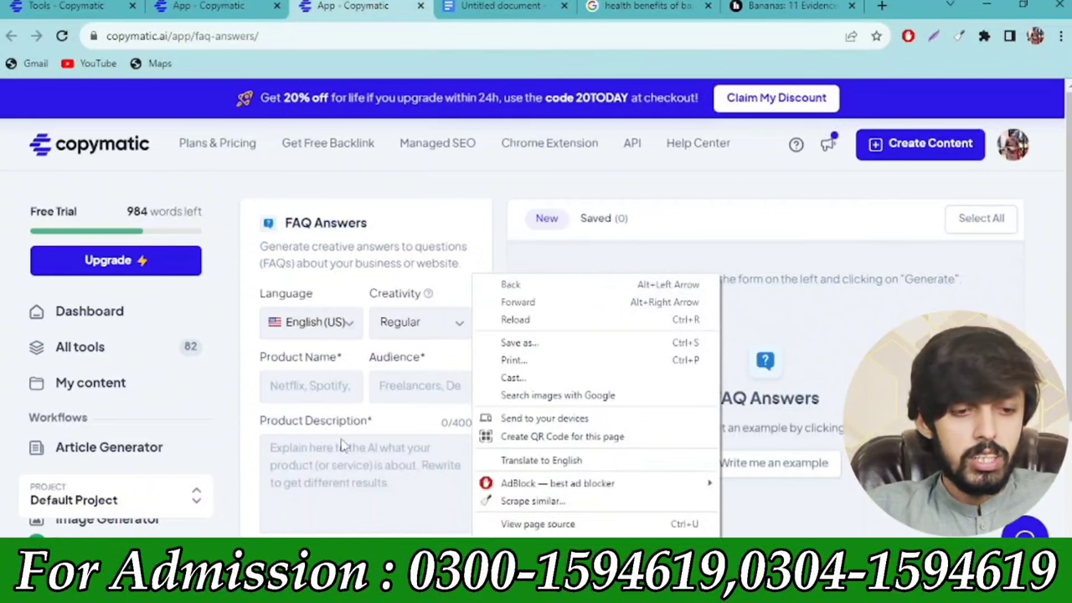
left_click(364, 436)
left_click(301, 392)
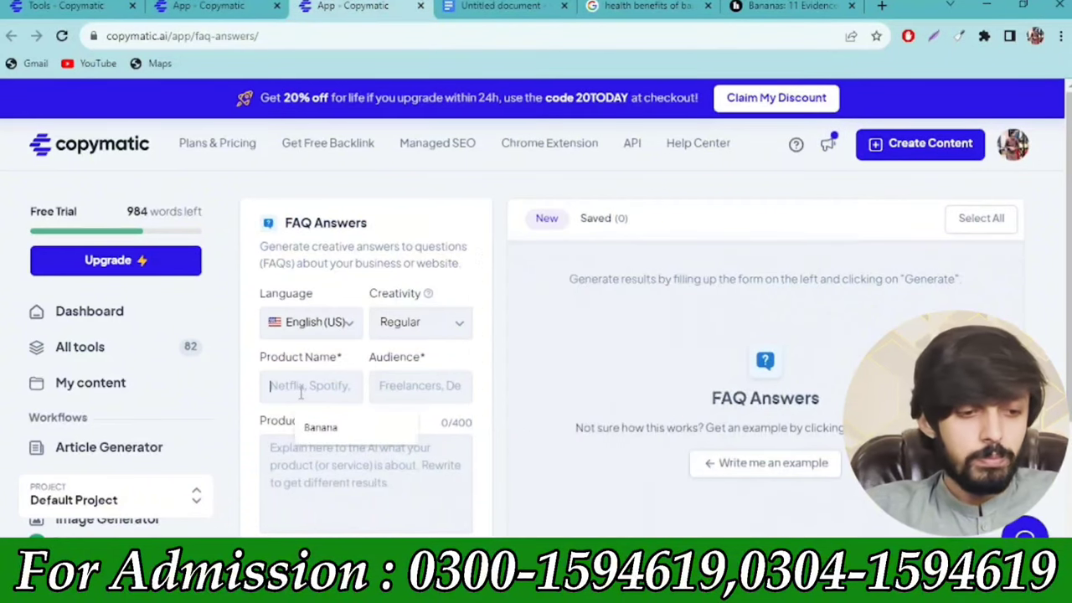
left_click(355, 435)
left_click(398, 385)
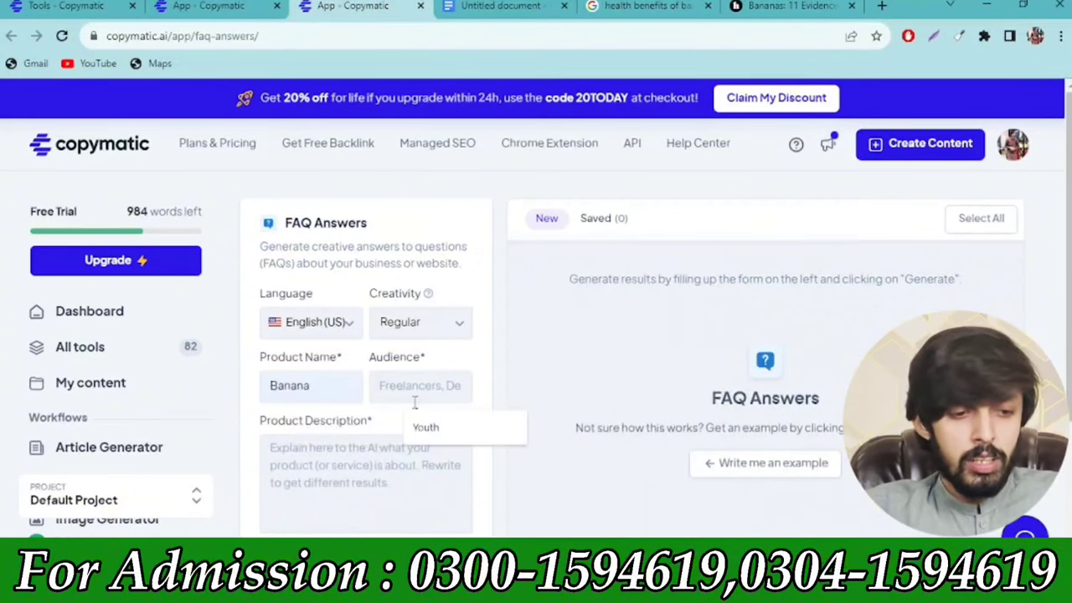
left_click(419, 429)
left_click(392, 465)
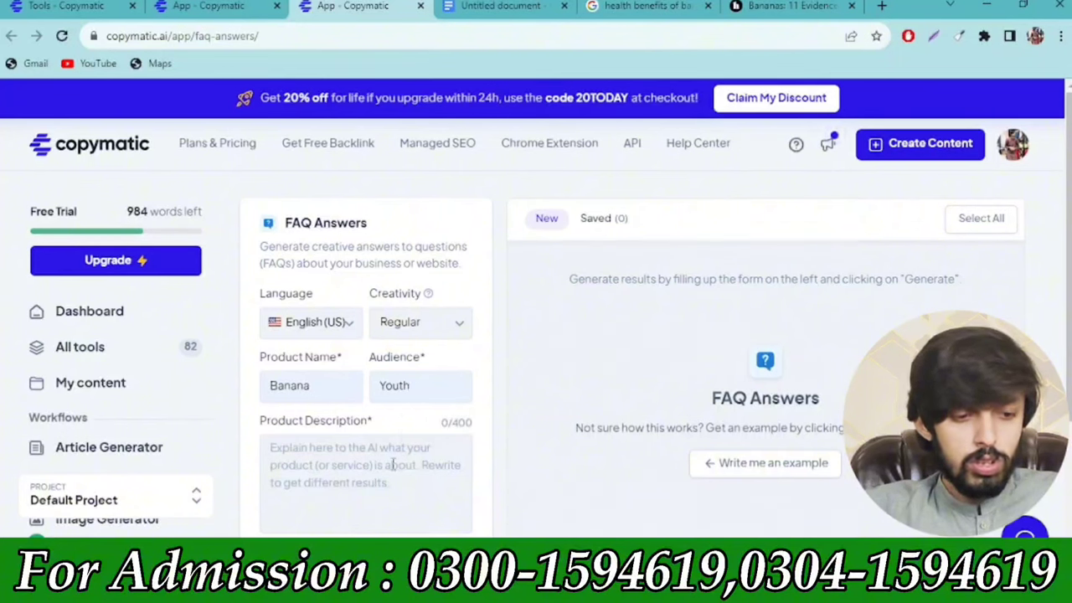
type("Health b")
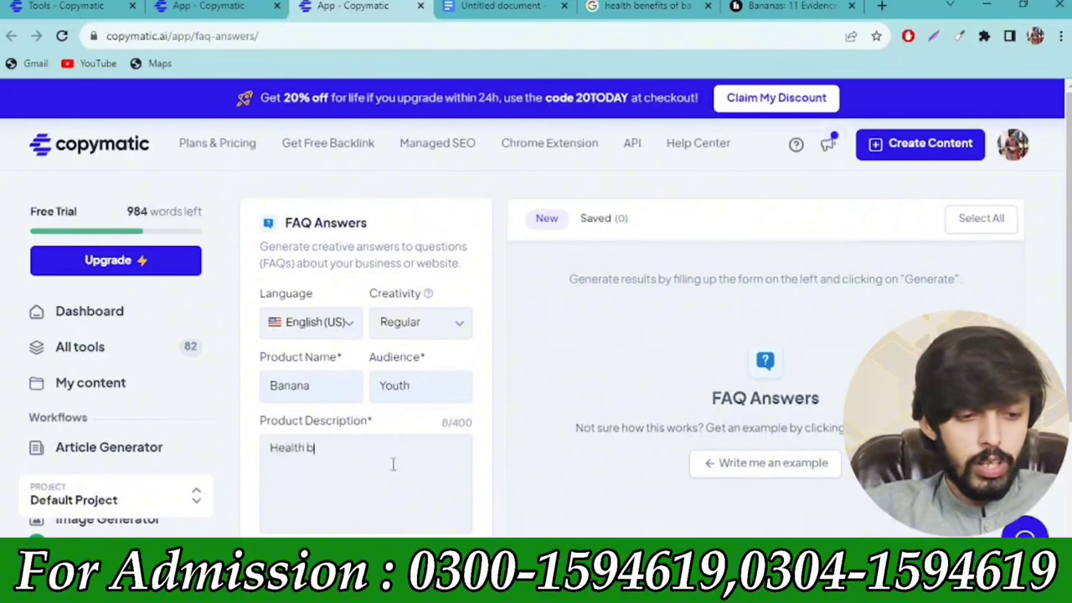
type("enefits of B")
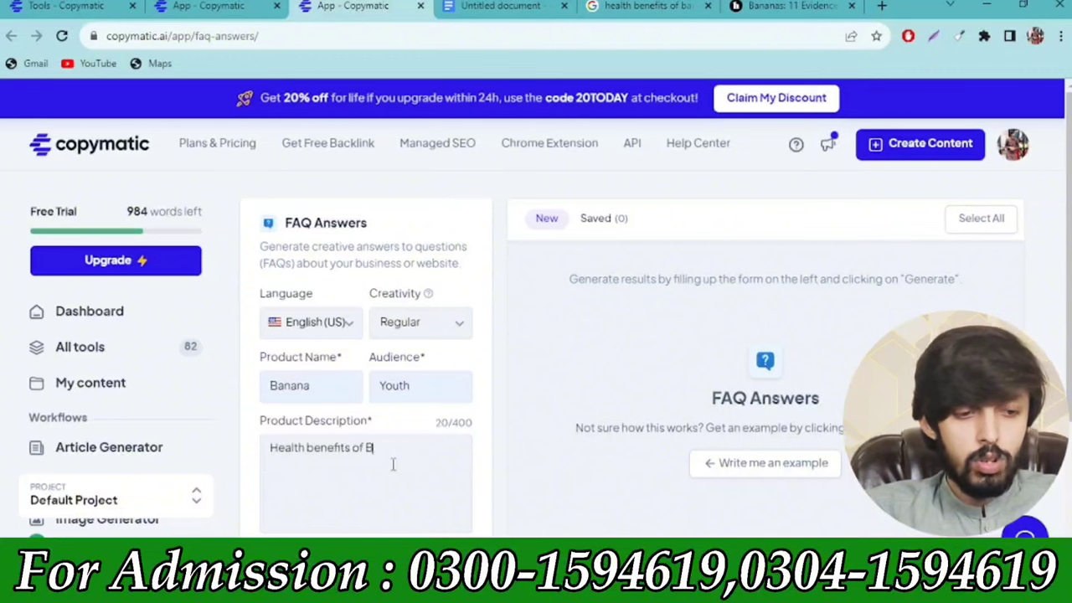
type("annnana")
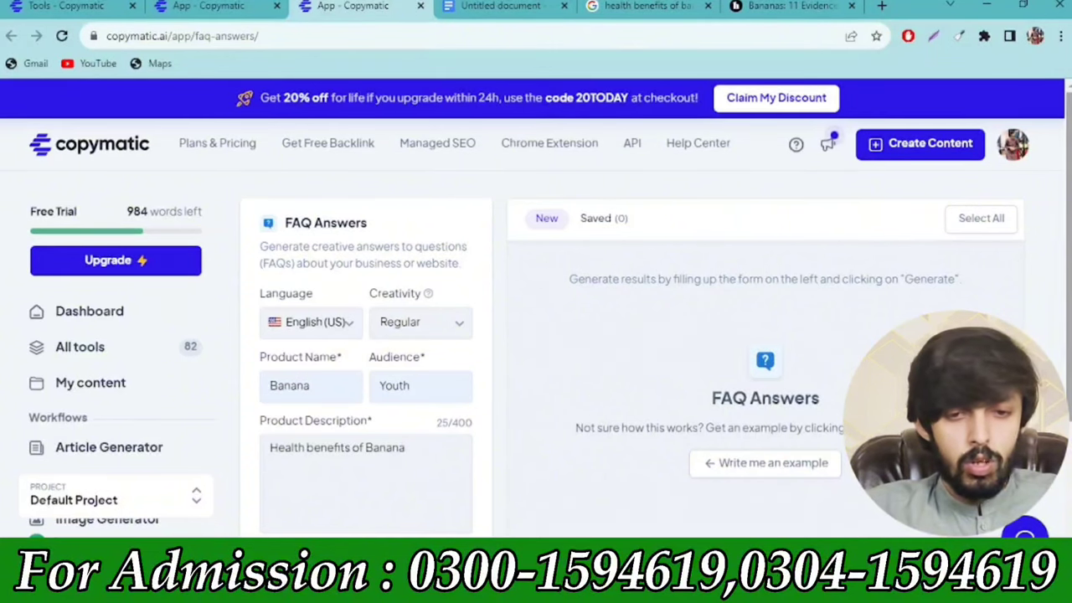
Step: Paste the copied question as the one to answer, set the number of results to 1 and generate the answer
scroll(393, 465, "down", 3)
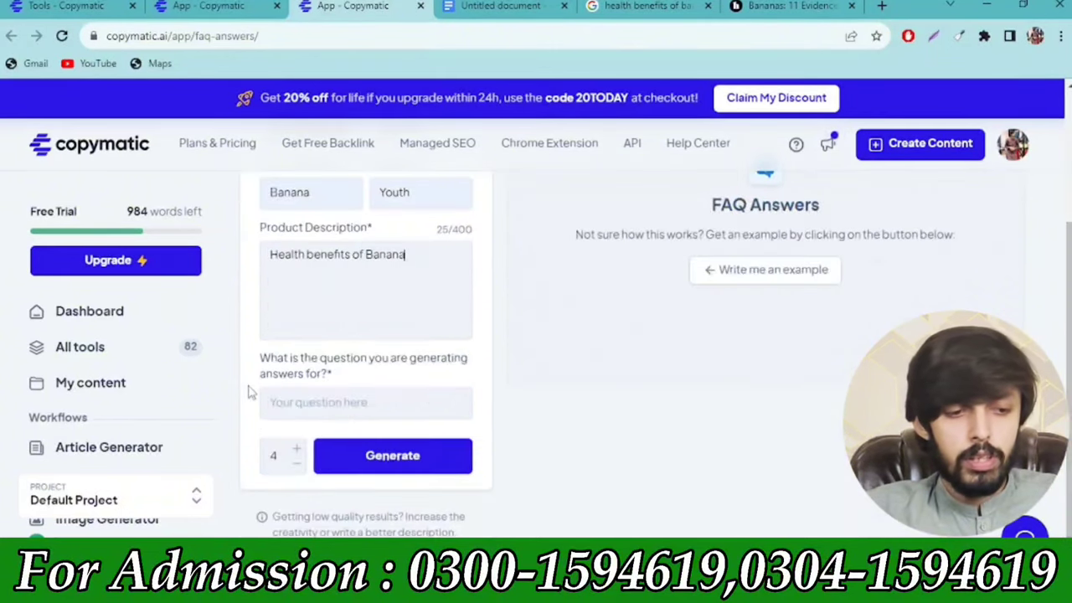
left_click(322, 398)
key("ctrl+v")
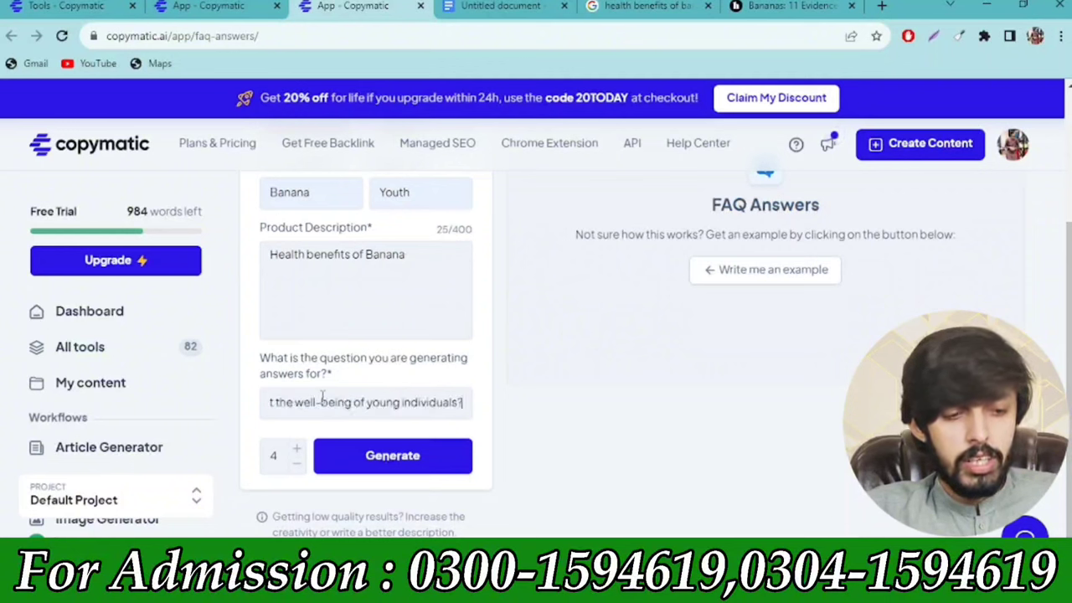
left_click(296, 463)
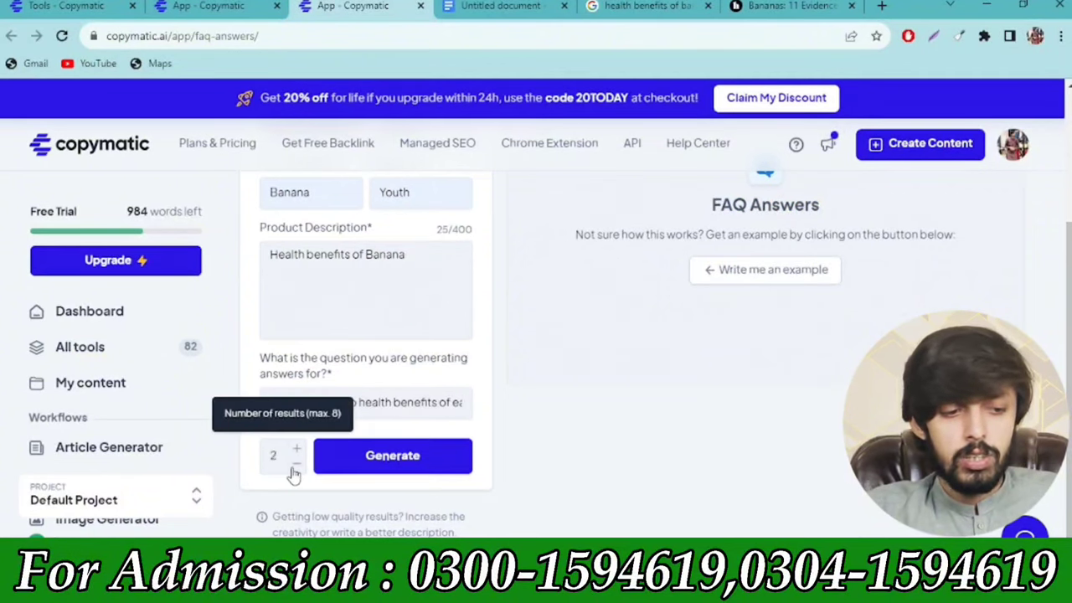
left_click(292, 469)
left_click(358, 455)
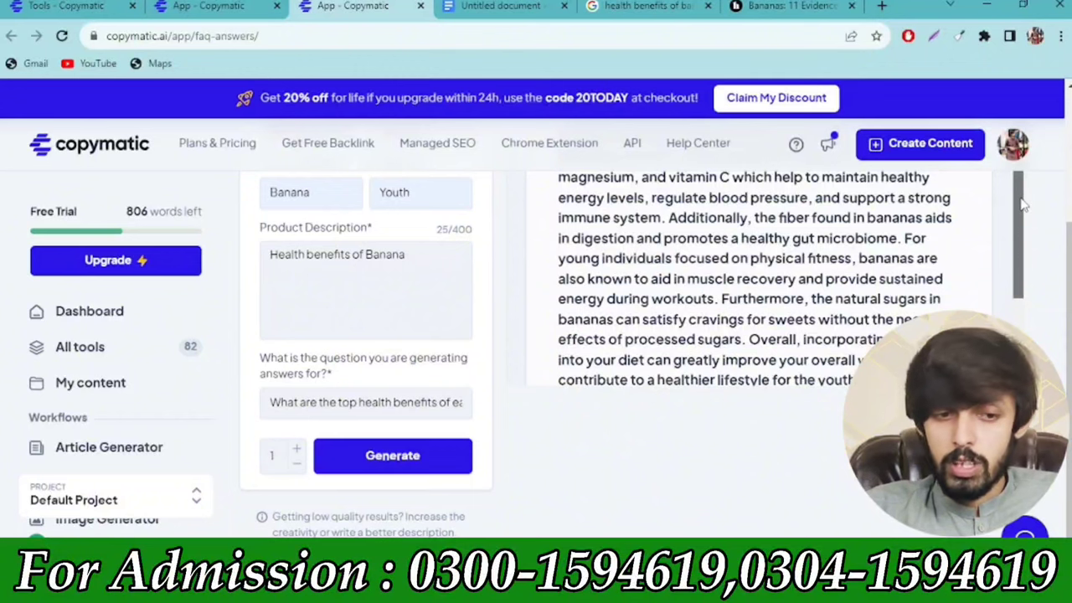
scroll(1020, 205, "up", 3)
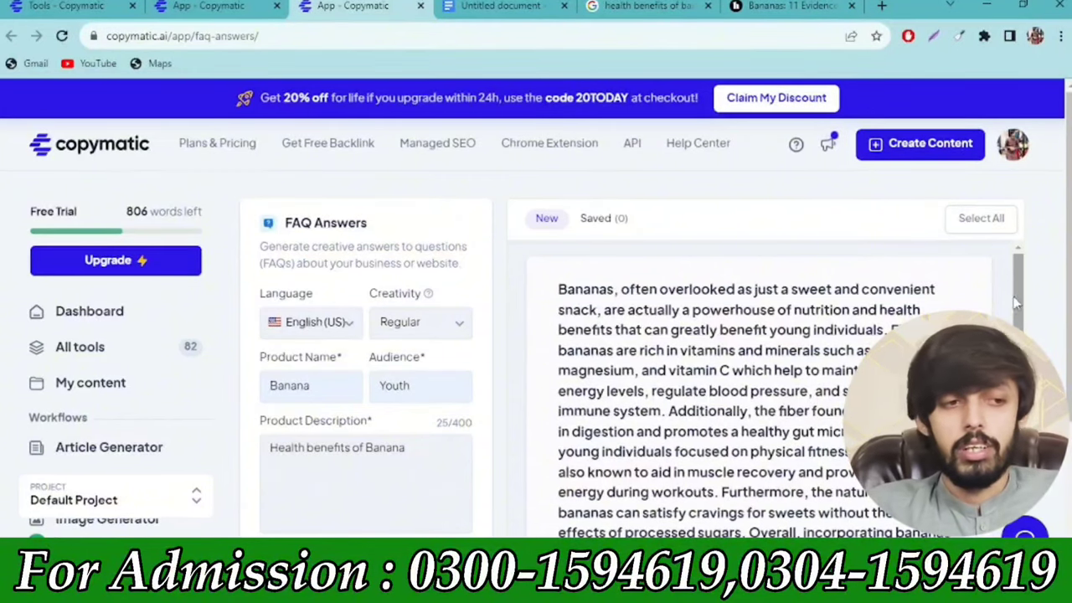
Step: Return to the FAQs tool, change the audience to "Children" and generate questions for it
left_click(209, 6)
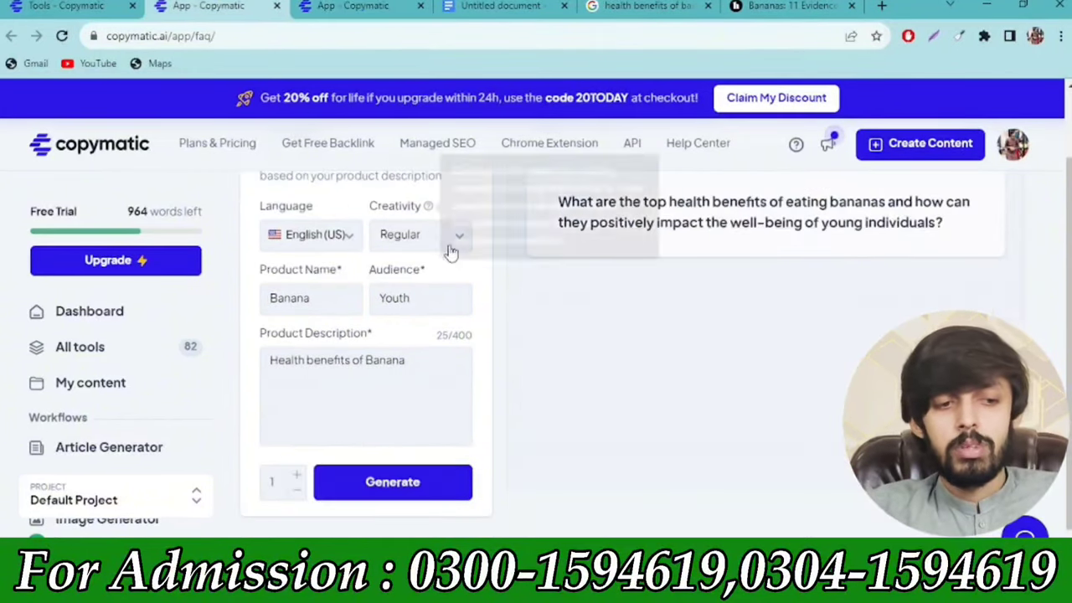
double_click(394, 298)
type("Ch")
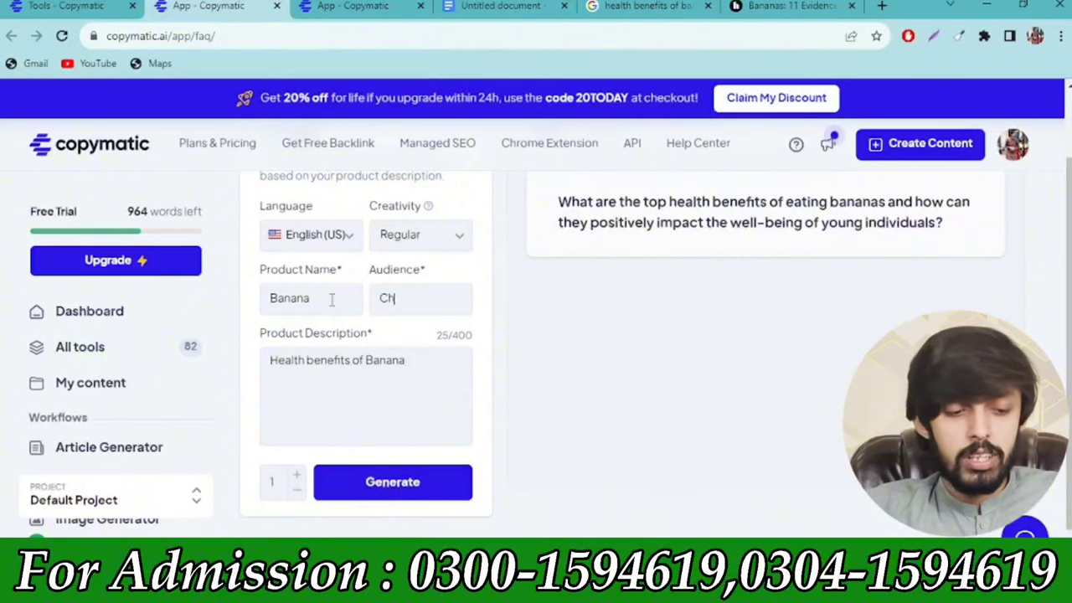
type("ildren")
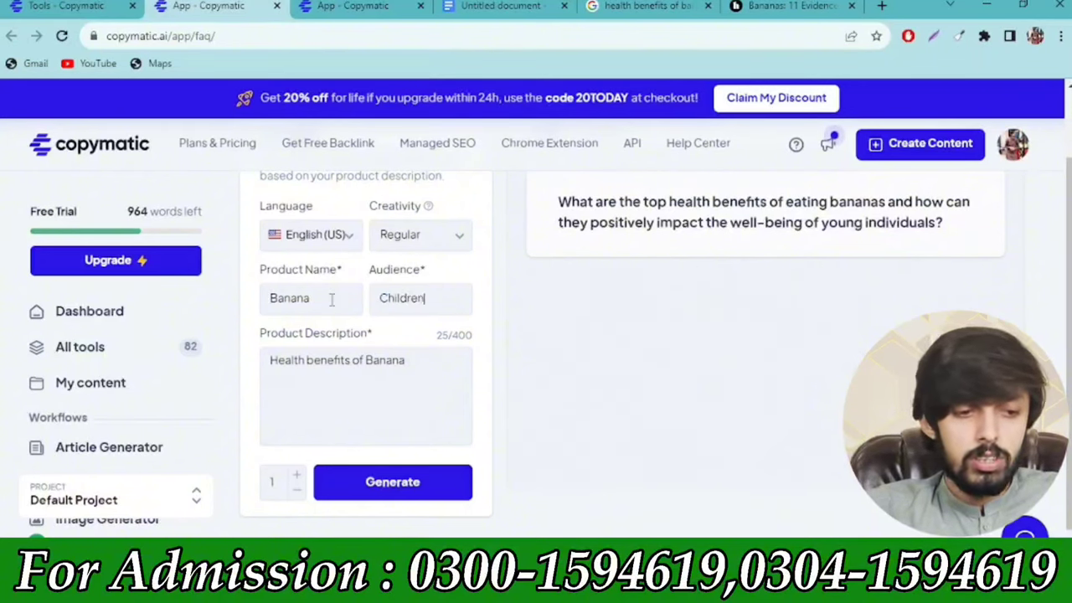
left_click(393, 484)
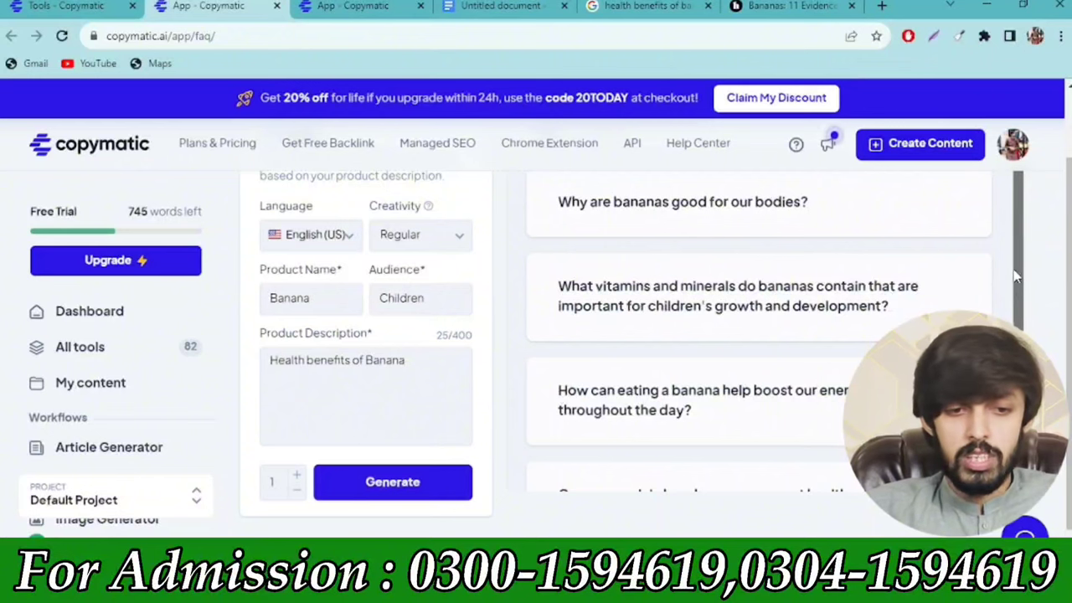
mouse_move(1015, 277)
left_mouse_down()
mouse_move(1017, 407)
mouse_move(1034, 276)
left_mouse_up()
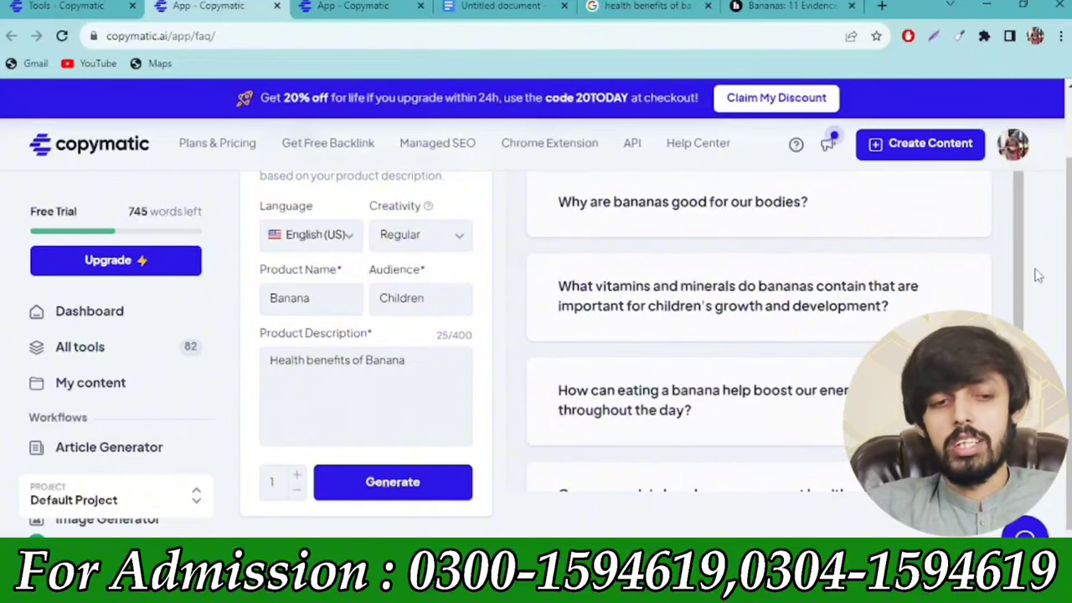
Step: Switch to the Google Docs article and rename the document as "Health Benefits of Banana"
left_click(398, 6)
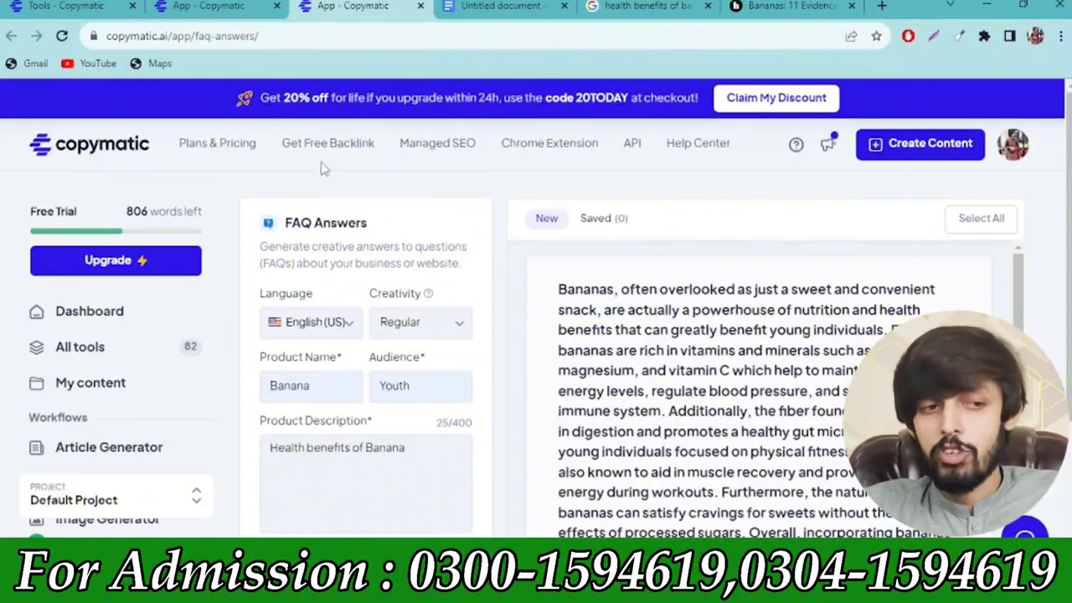
left_click(459, 5)
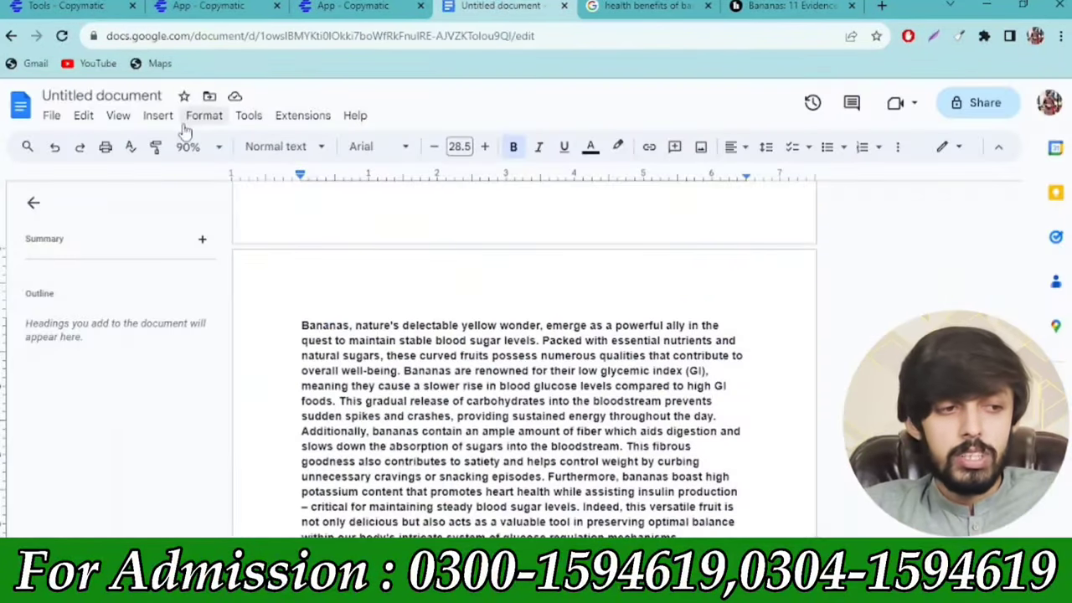
left_click(137, 90)
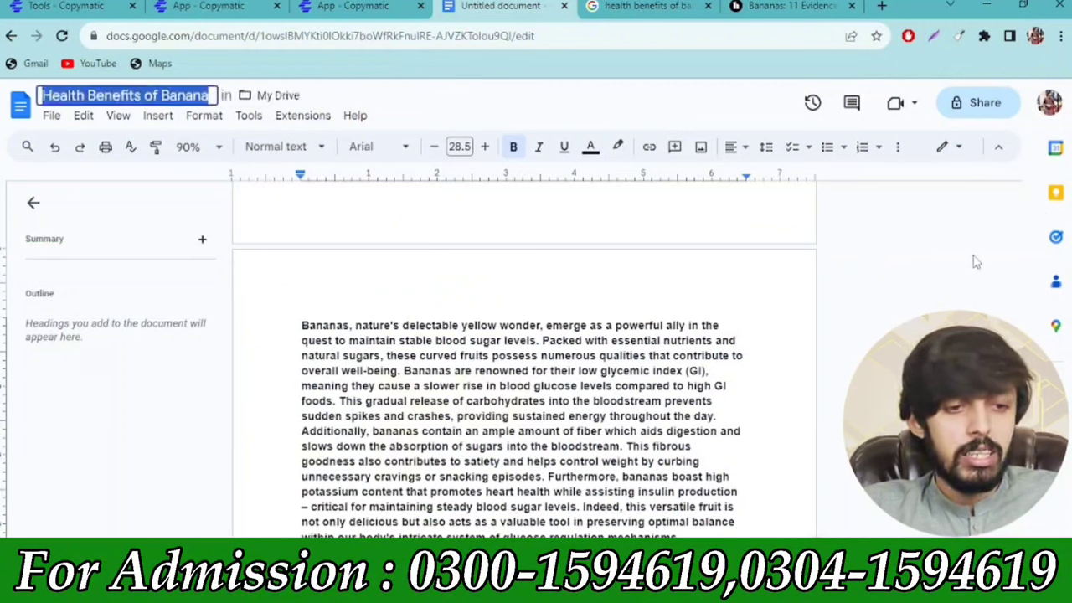
key("Return")
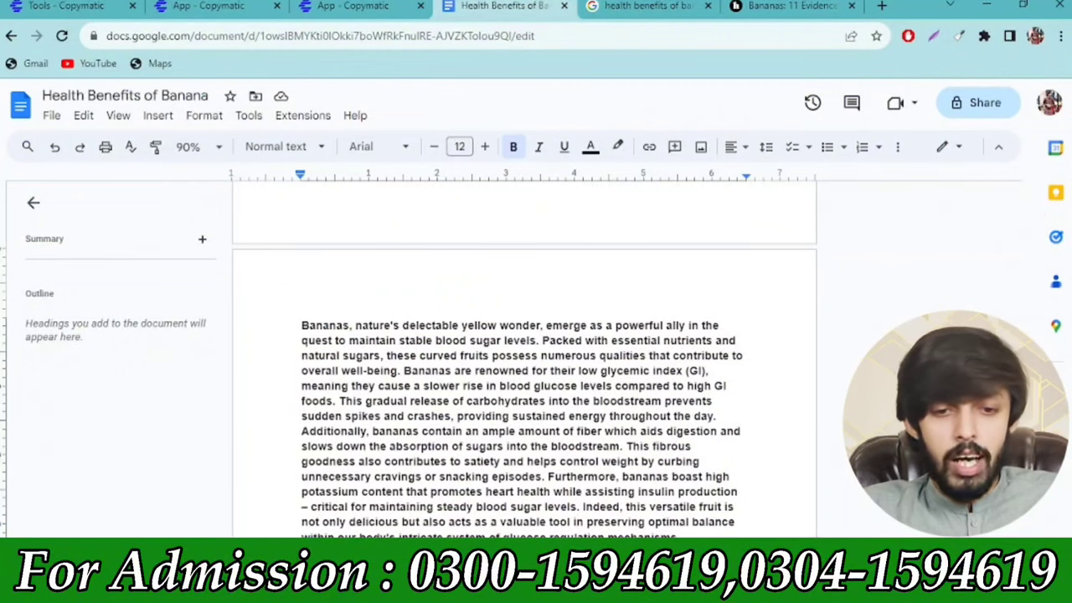
Step: Review the article from the "Intro:" section through the nutrients section to the blood sugar section
scroll(1030, 244, "up", 10)
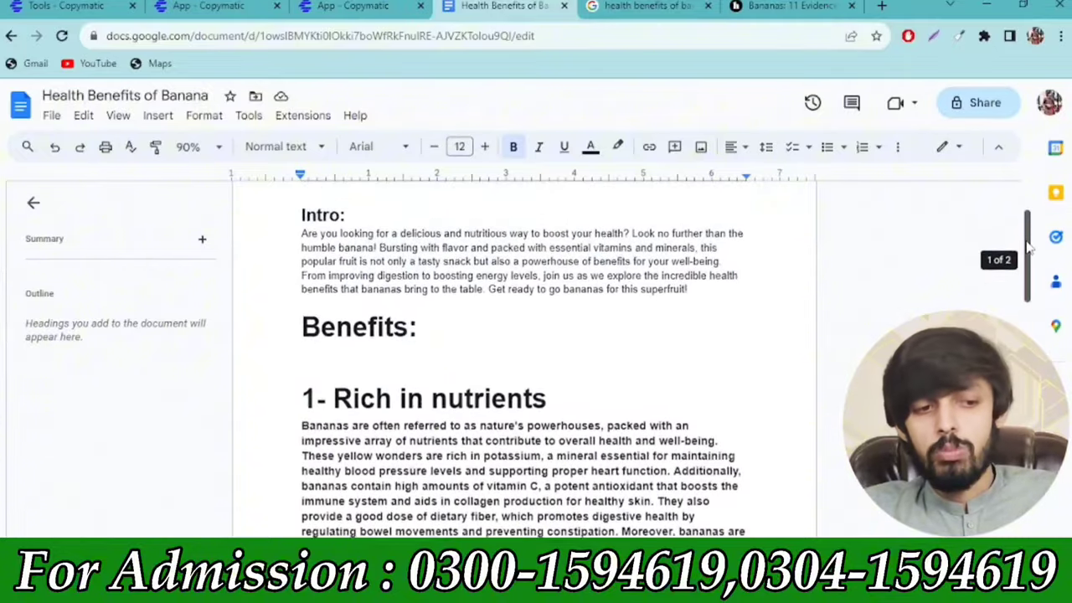
mouse_move(1030, 244)
left_mouse_down()
mouse_move(1030, 216)
mouse_move(1043, 320)
mouse_move(1067, 398)
left_mouse_up()
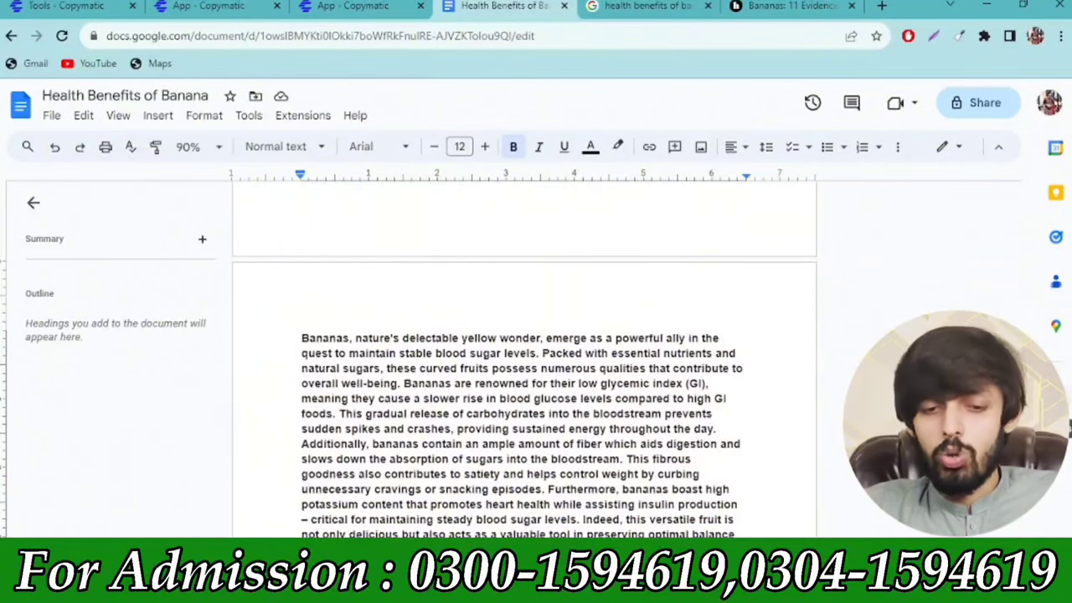
left_click_drag(1068, 398, 1046, 325)
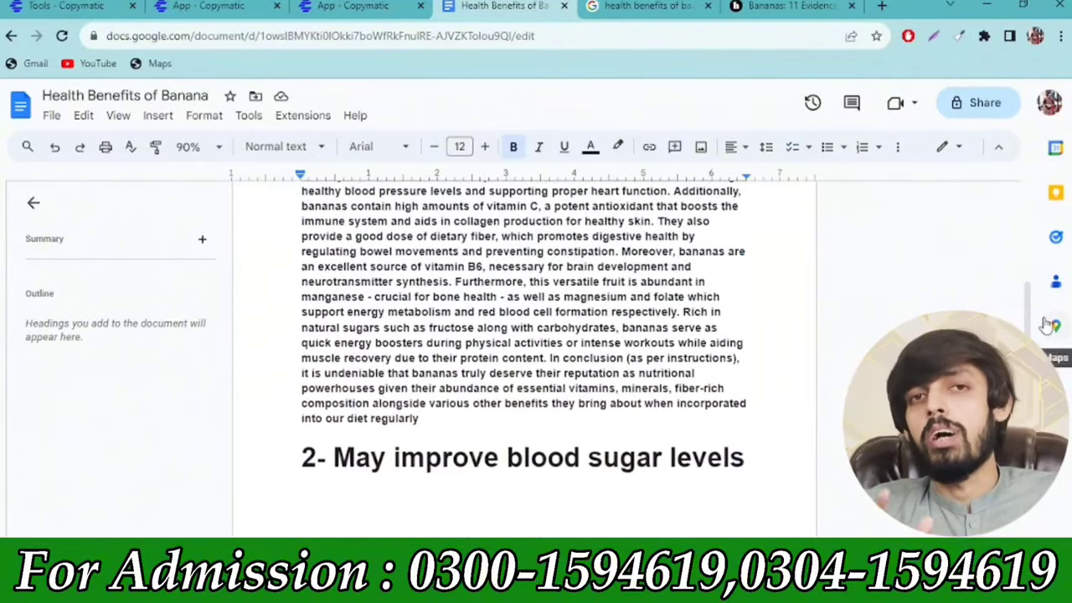